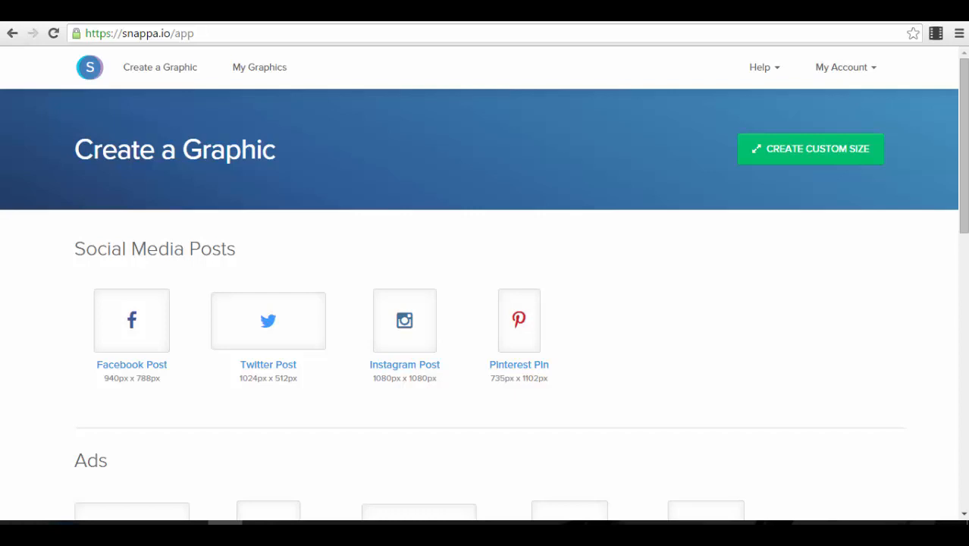
left_click(204, 33)
left_click_drag(205, 33, 84, 33)
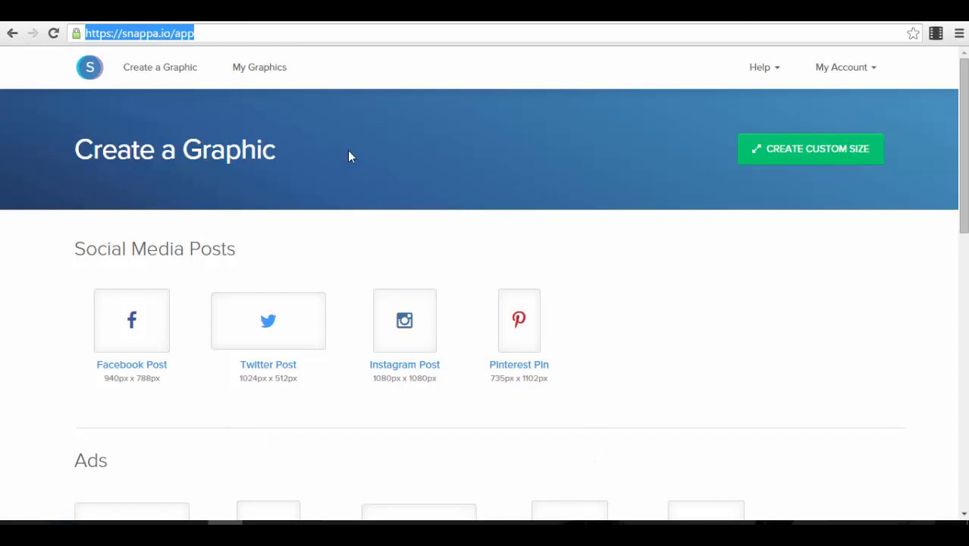
scroll(347, 155, "down", 1)
scroll(299, 244, "up", 1)
View the saved graphics in My Graphics and return to the Create a Graphic page.
left_click(277, 79)
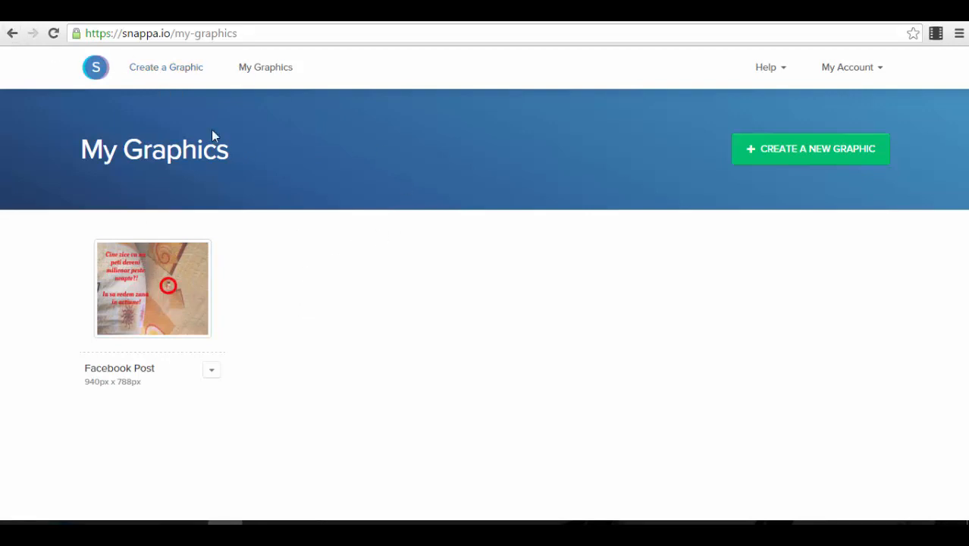
left_click(174, 70)
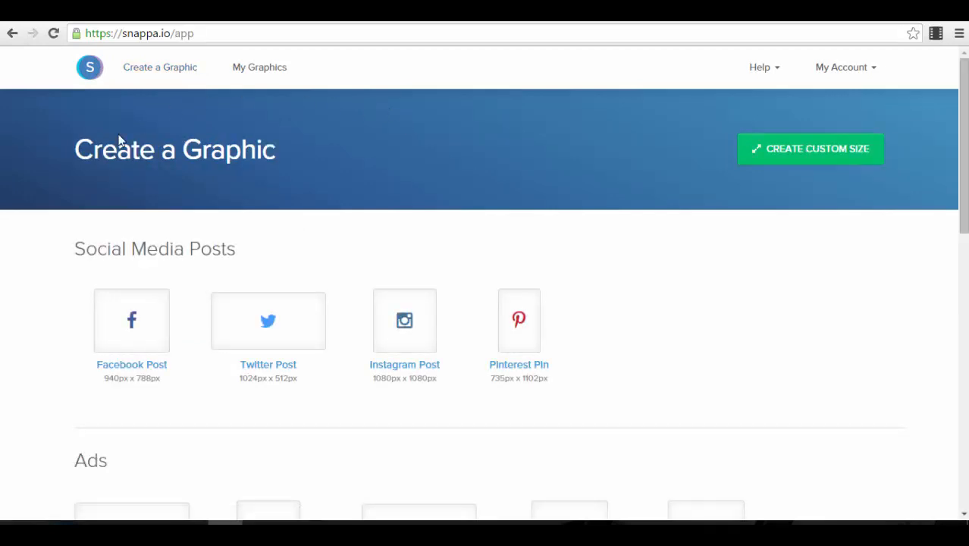
Review the available graphic sizes and choose the Facebook Ad (Link) size, 1200px x 628px, in the Ads section.
scroll(190, 218, "down", 1)
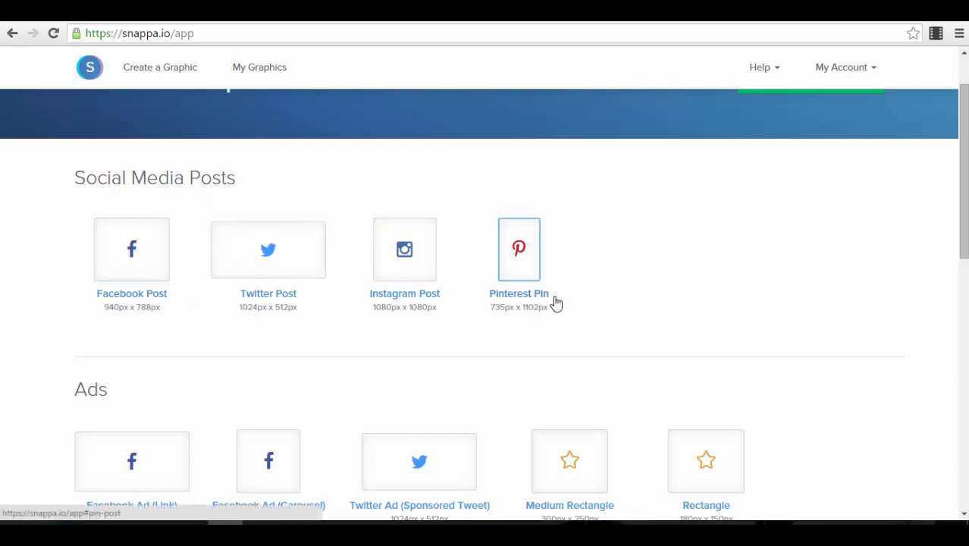
scroll(370, 364, "down", 1)
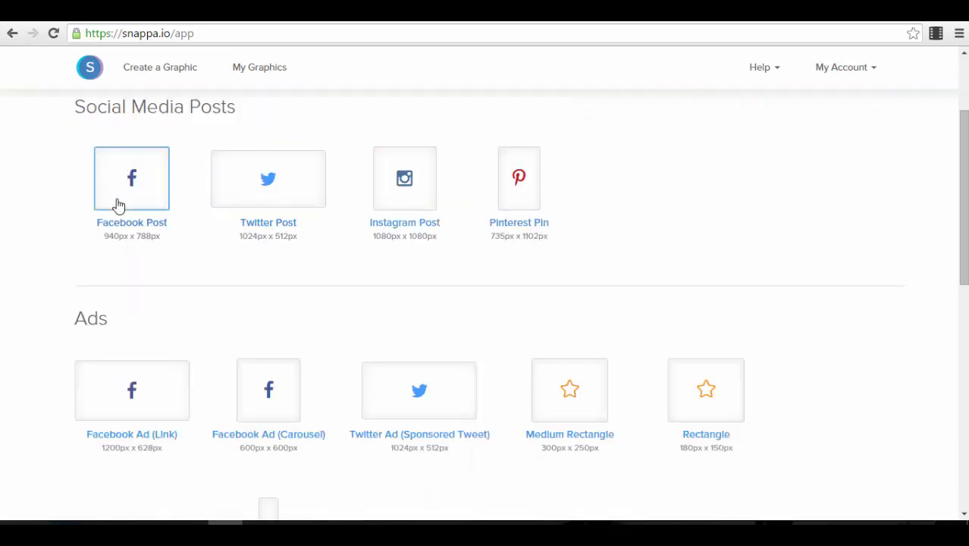
scroll(163, 251, "down", 1)
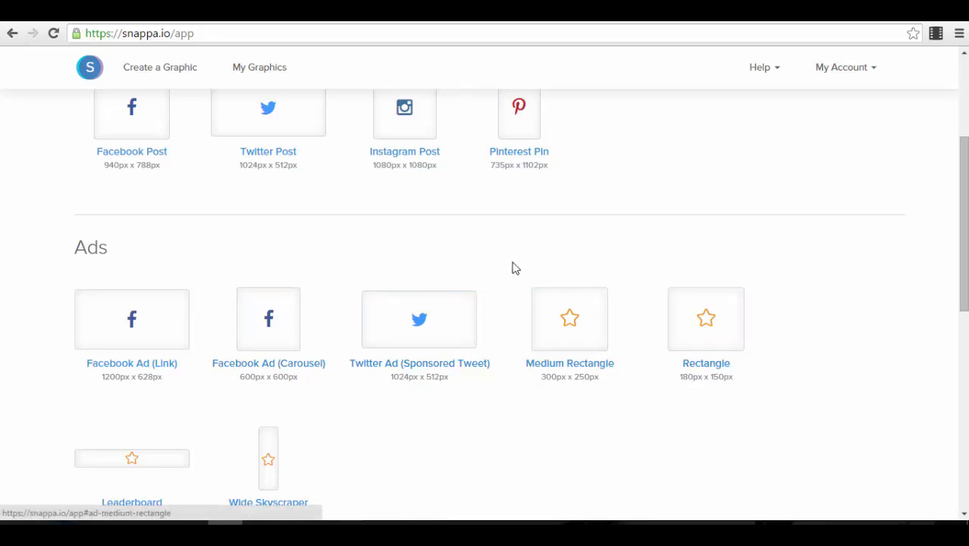
scroll(531, 340, "down", 3)
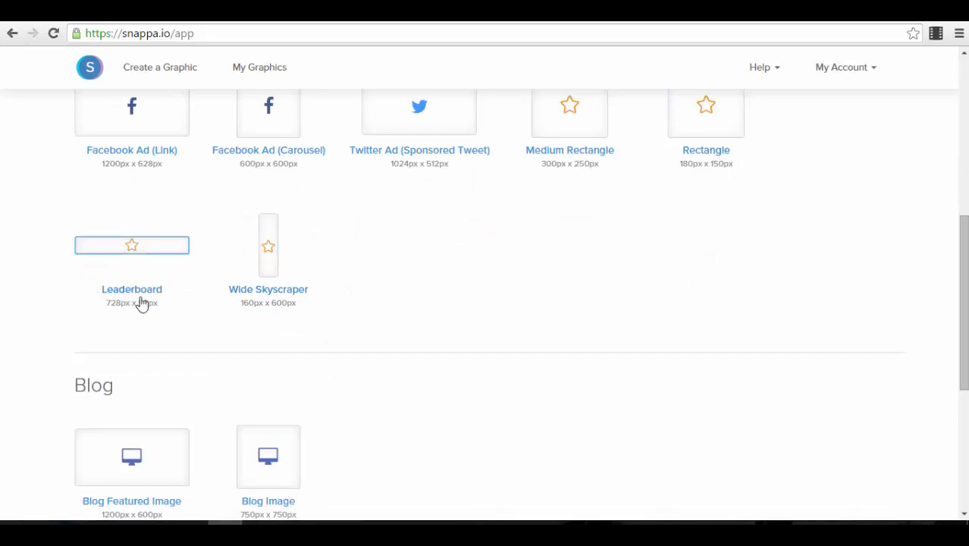
scroll(396, 310, "down", 2)
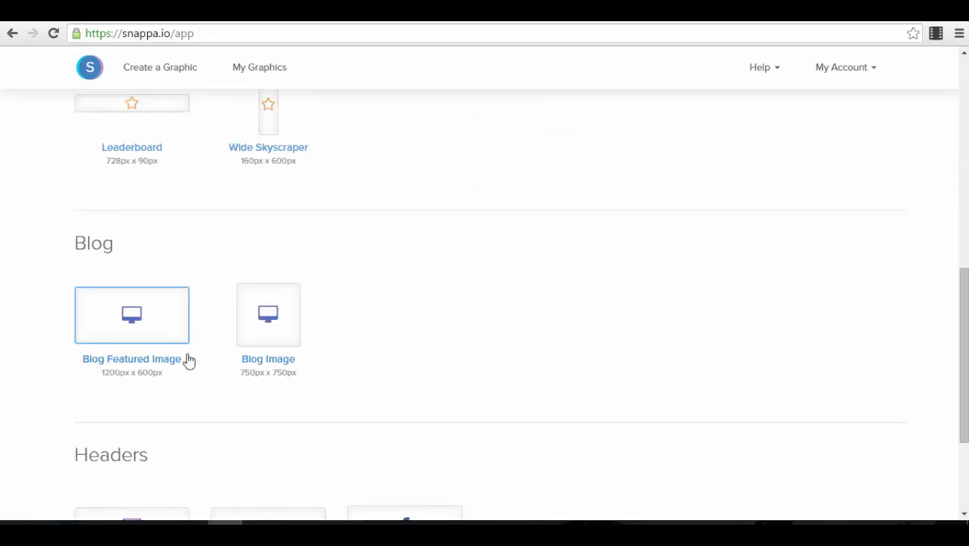
scroll(326, 342, "down", 2)
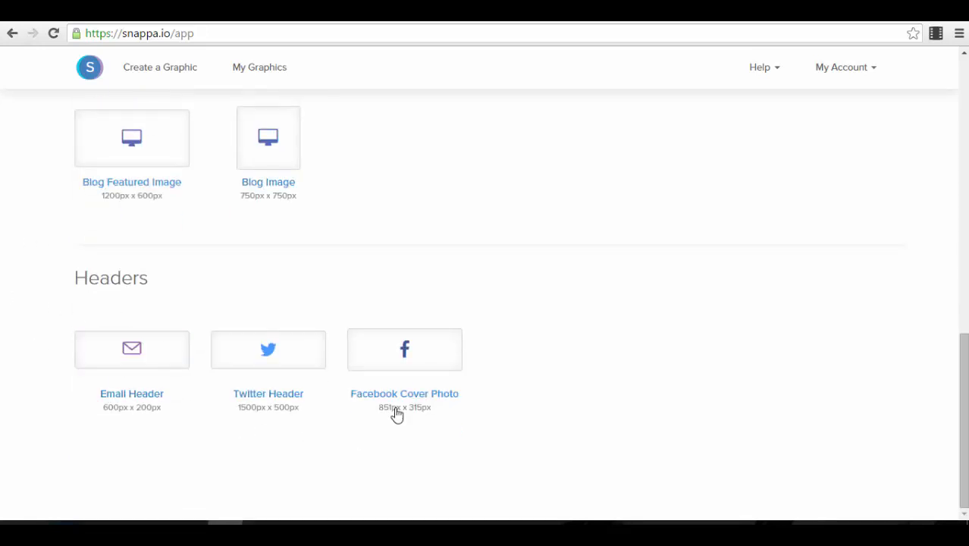
scroll(424, 385, "up", 6)
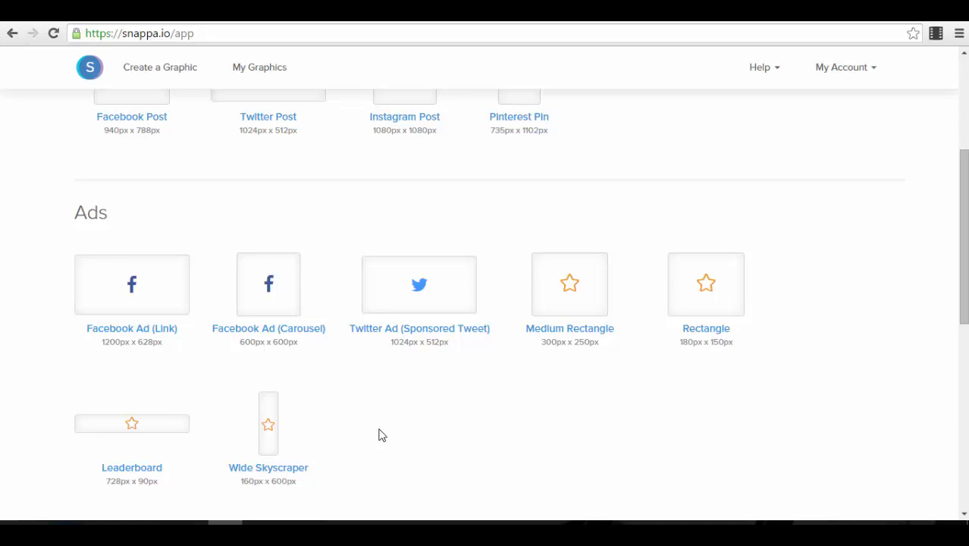
left_click(156, 286)
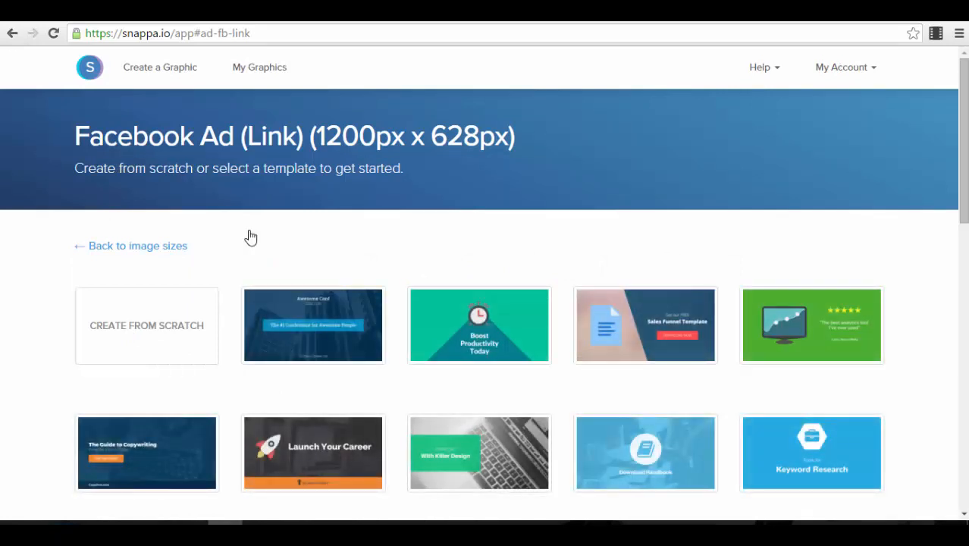
Look through the Facebook Ad (Link) template gallery down to its last row.
scroll(242, 220, "down", 2)
scroll(353, 96, "up", 2)
scroll(362, 274, "down", 1)
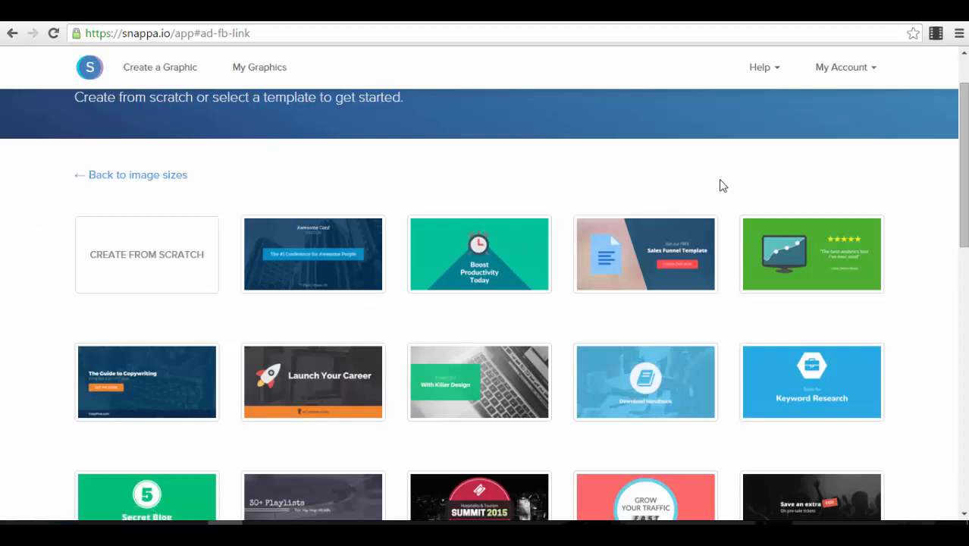
scroll(717, 191, "down", 2)
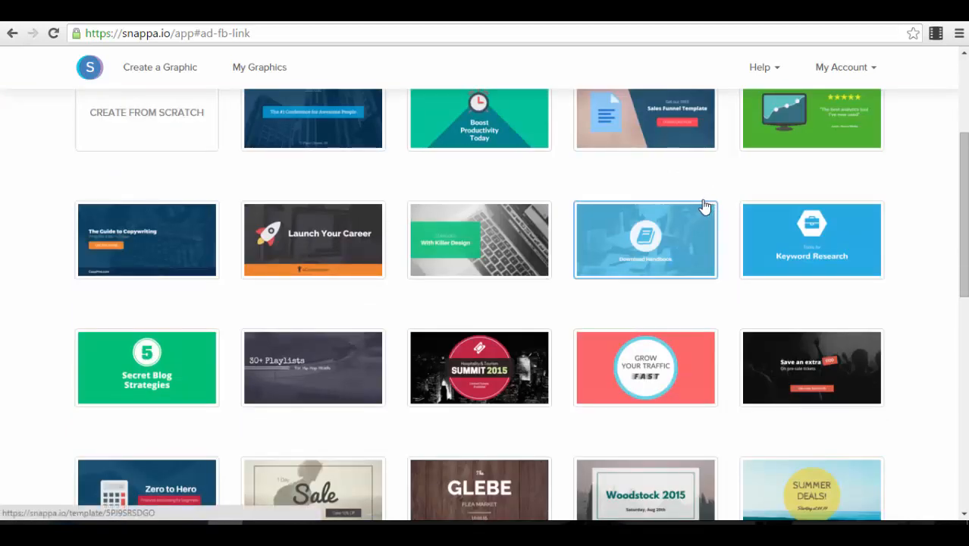
scroll(694, 209, "up", 2)
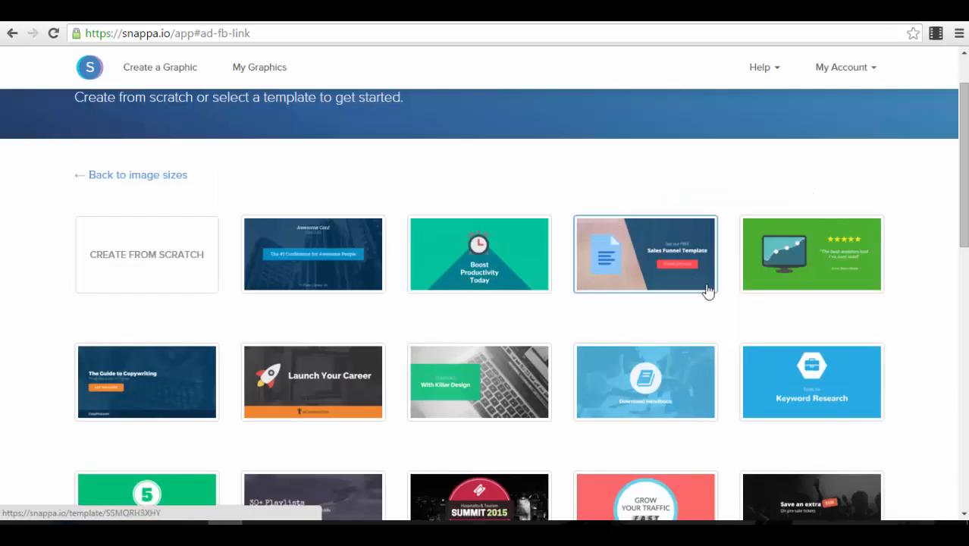
scroll(491, 231, "down", 1)
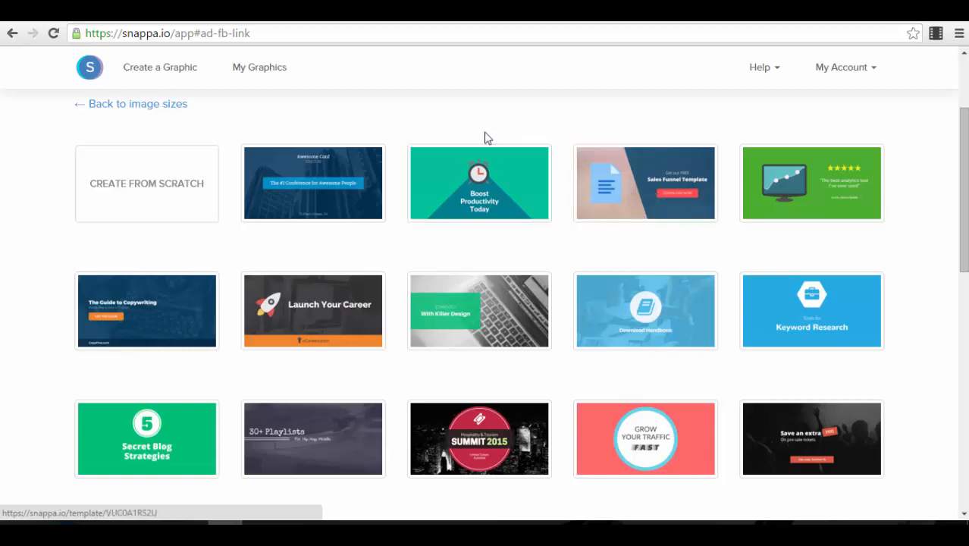
scroll(943, 238, "down", 1)
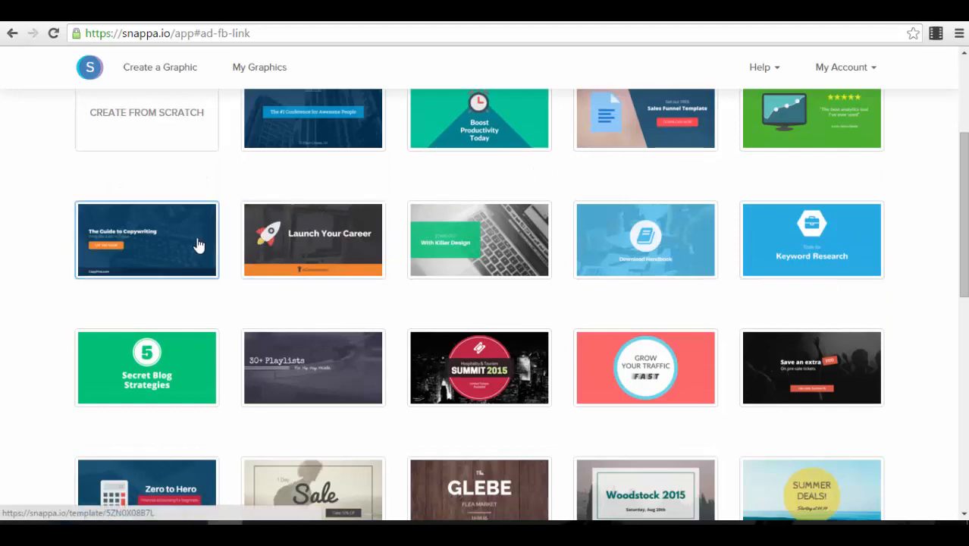
scroll(447, 254, "up", 1)
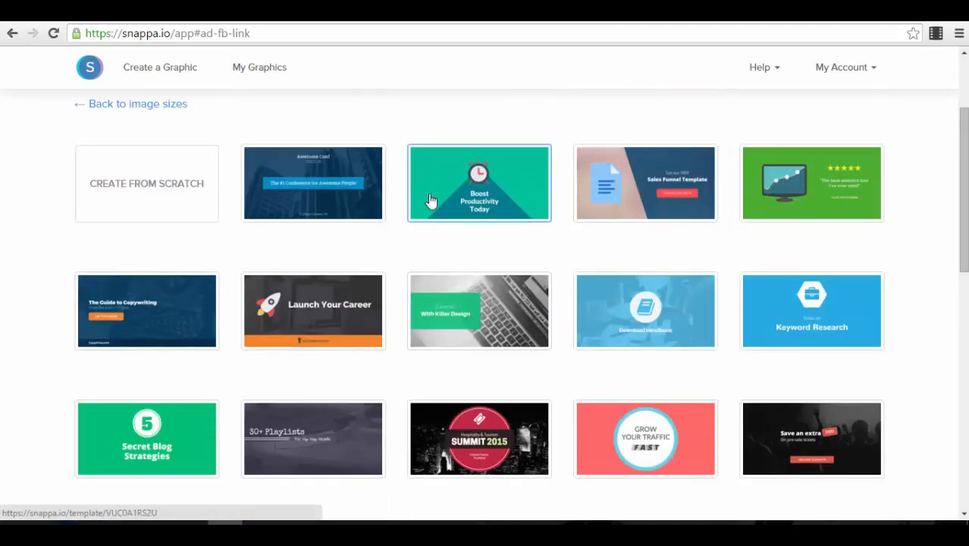
scroll(521, 220, "down", 1)
scroll(521, 220, "down", 2)
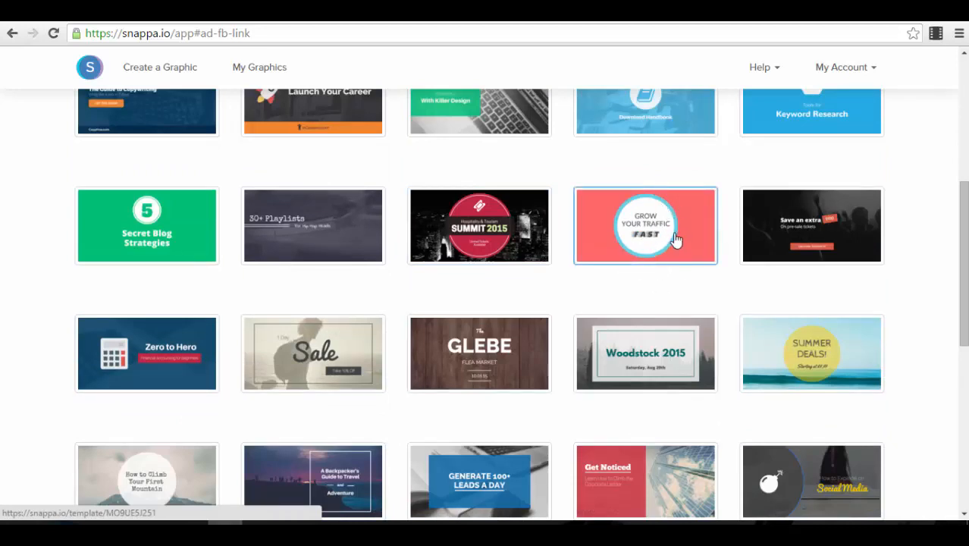
scroll(675, 241, "down", 2)
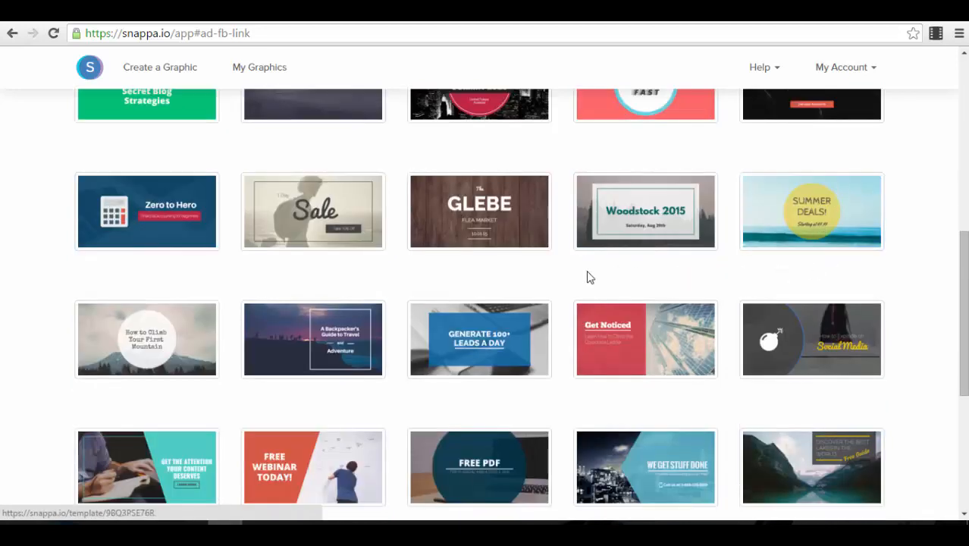
scroll(526, 260, "down", 3)
scroll(389, 244, "down", 1)
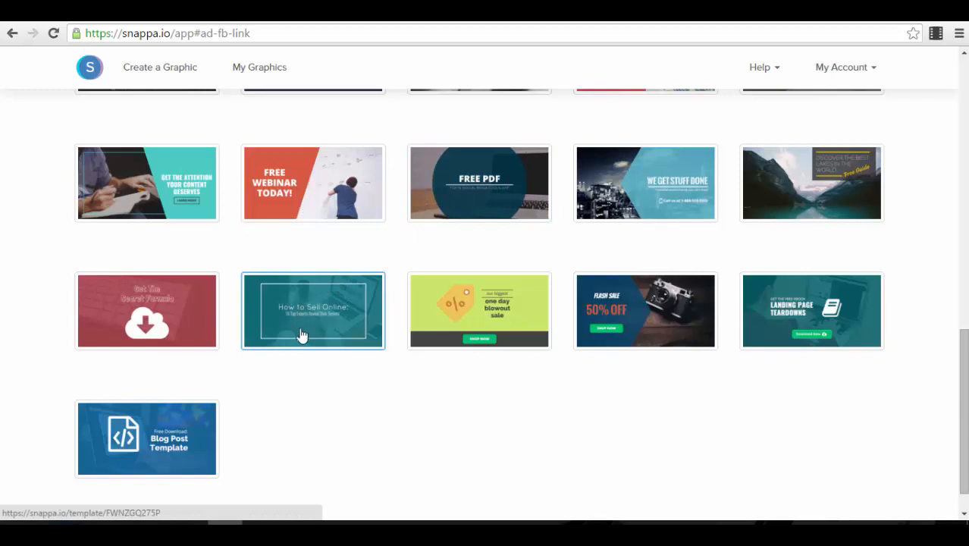
Open the Zero to Hero calculator template for editing.
scroll(645, 319, "up", 2)
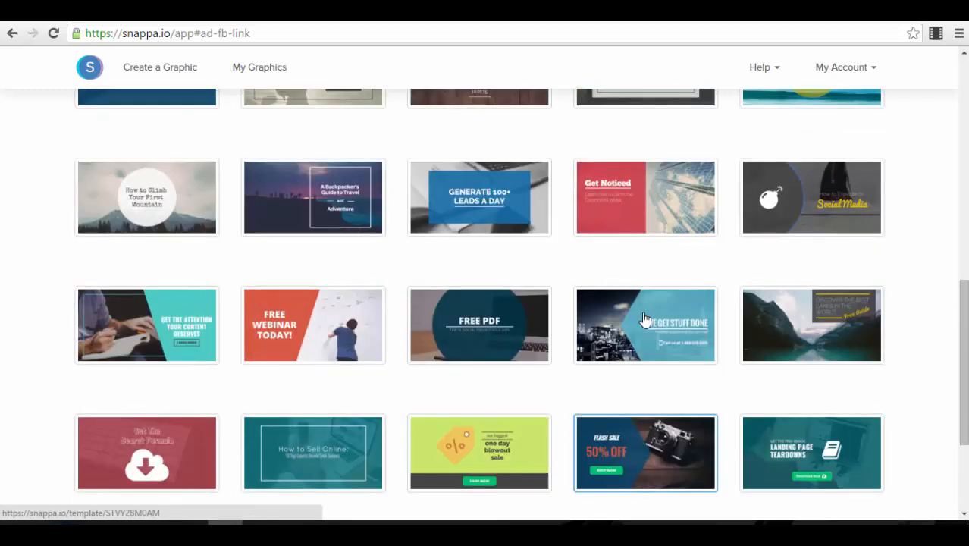
scroll(645, 319, "up", 3)
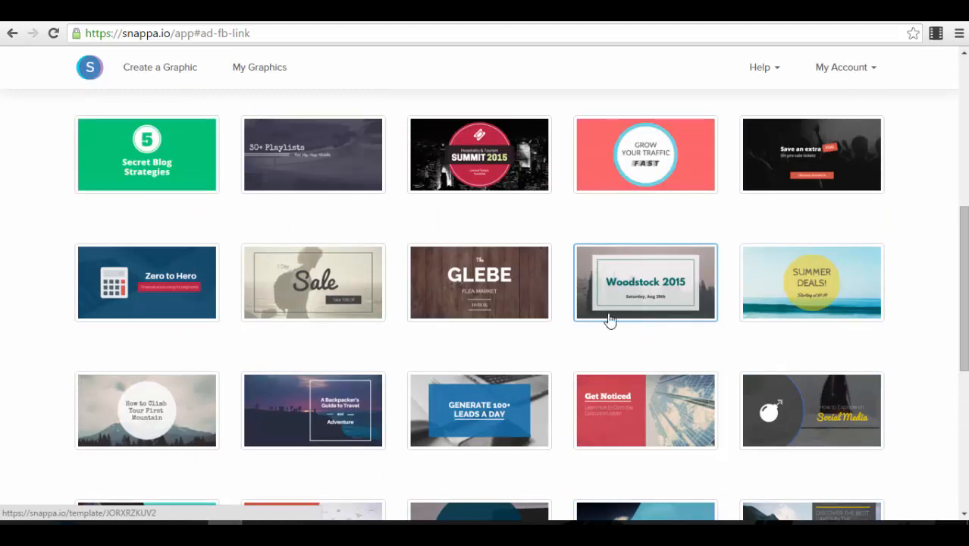
scroll(425, 339, "up", 2)
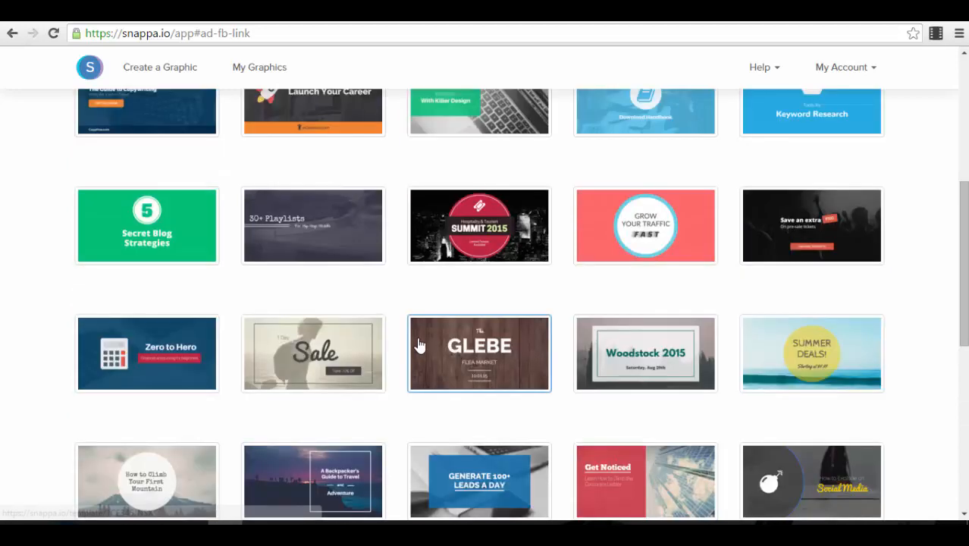
scroll(350, 366, "down", 1)
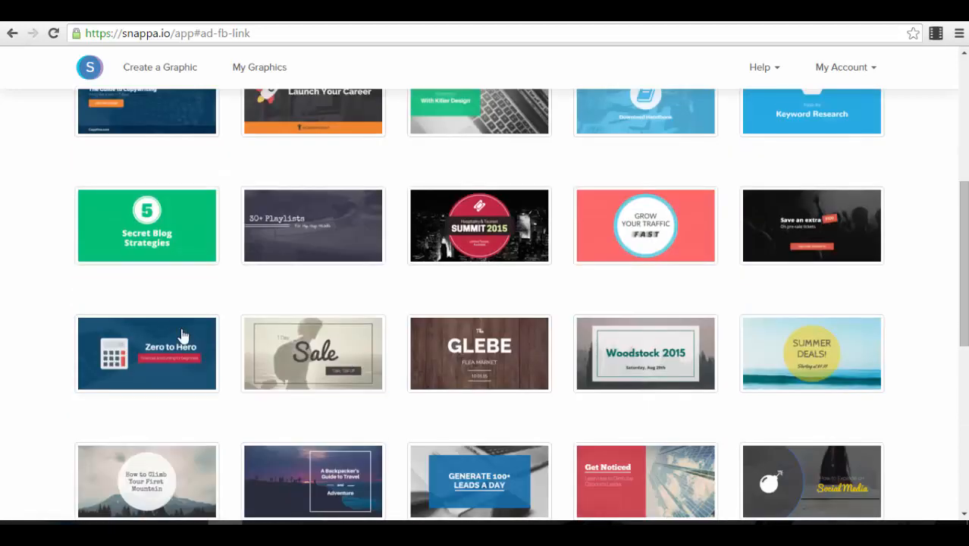
left_click(288, 357)
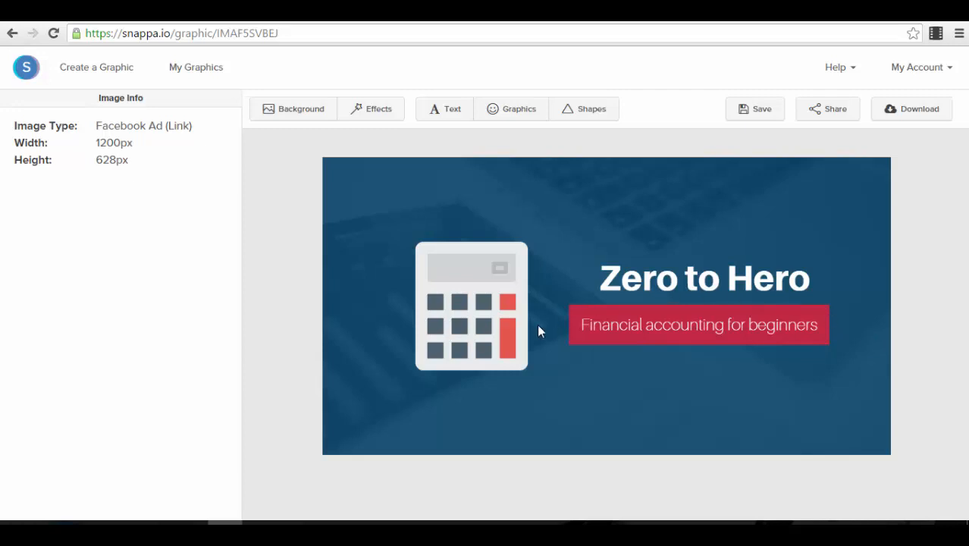
Try out the font, size and opacity options on the "Financial accounting for beginners" text.
left_click(589, 327)
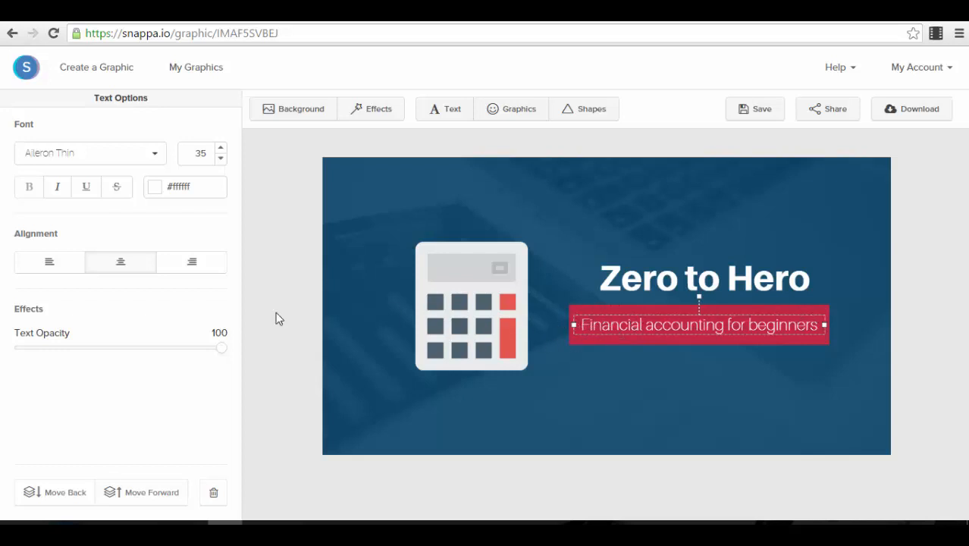
left_click(116, 160)
left_click(149, 155)
left_click(221, 147)
left_click(221, 159)
left_click_drag(220, 350, 297, 357)
Adjust the background's color overlay strength and try its blur effect.
left_click(380, 110)
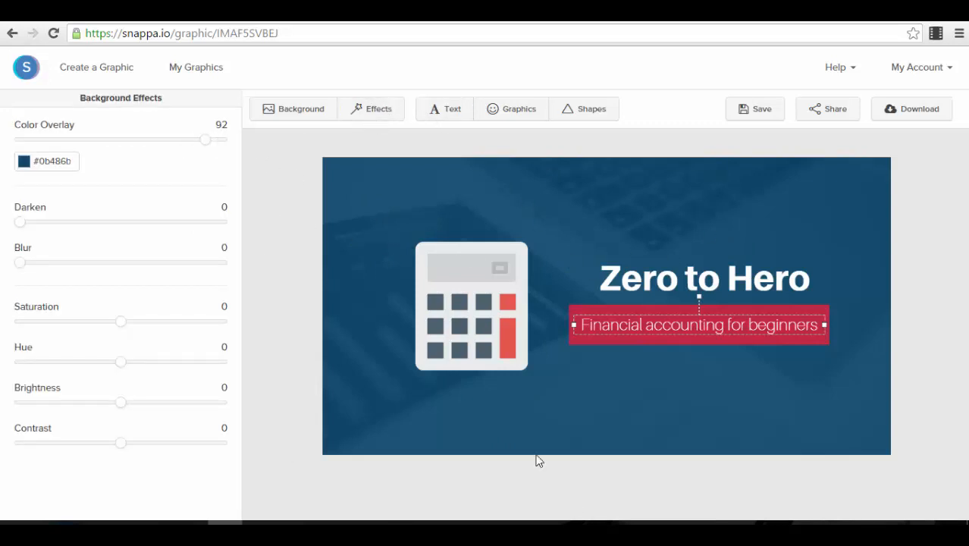
left_click_drag(202, 141, 201, 161)
mouse_move(21, 266)
left_mouse_down()
mouse_move(98, 269)
mouse_move(4, 257)
left_mouse_up()
Try different opacities on the calculator graphic, ending at 100, and select the Zero to Hero headline to view its text options.
left_click(478, 267)
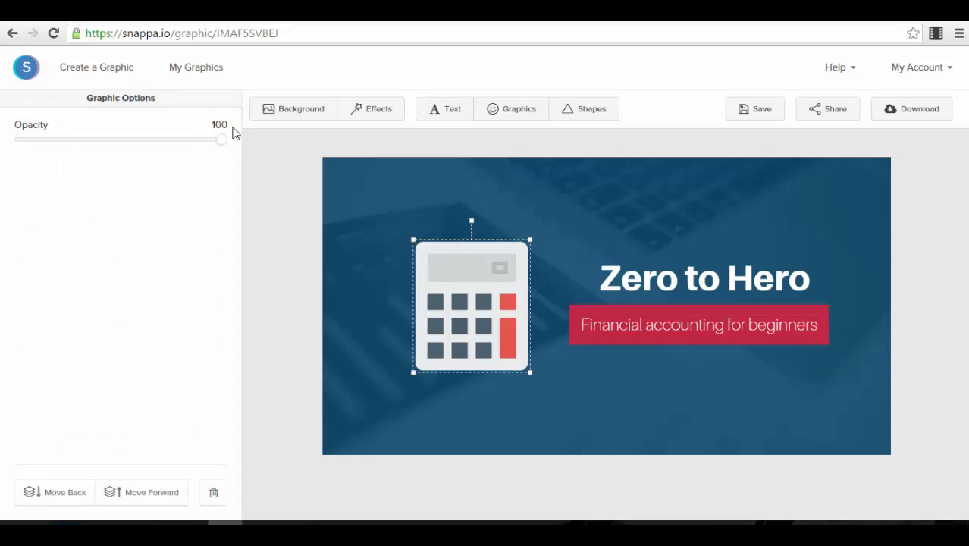
left_click_drag(220, 141, 299, 145)
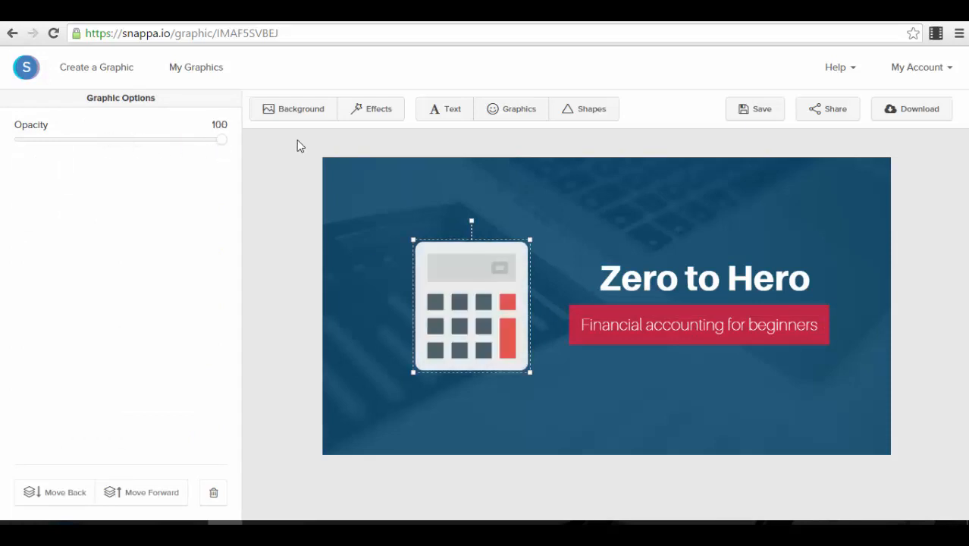
left_click(662, 278)
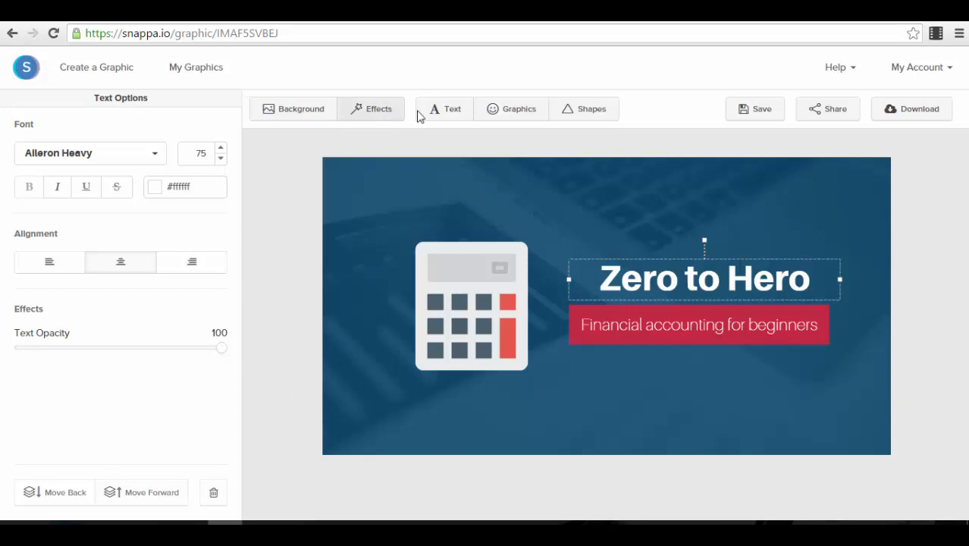
Look through the stock background images and open the My Media backgrounds.
left_click(288, 112)
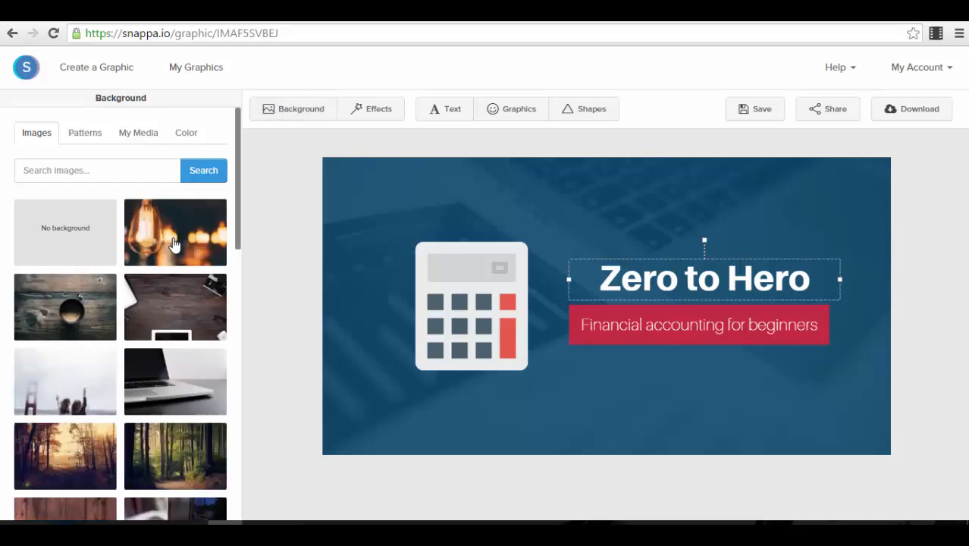
scroll(159, 337, "down", 3)
scroll(106, 227, "down", 1)
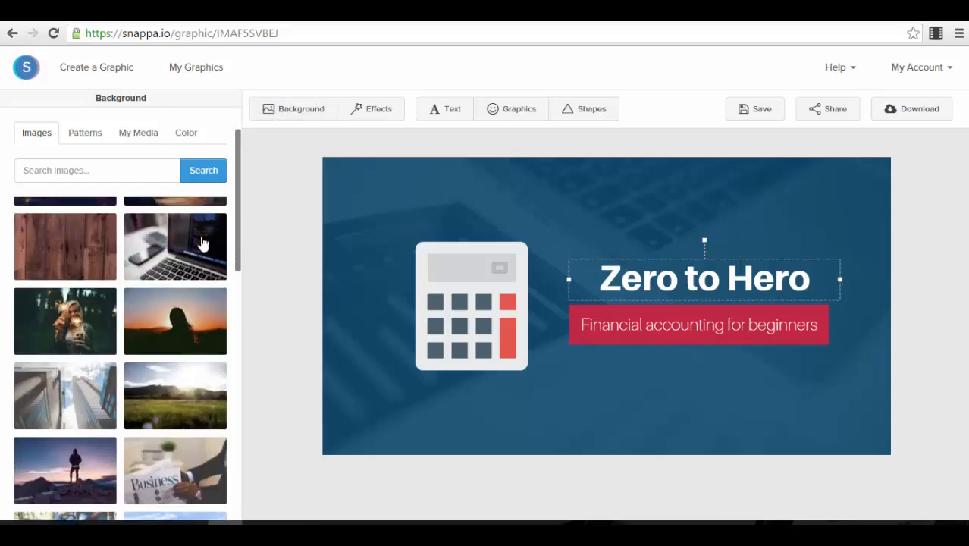
scroll(183, 304, "down", 5)
scroll(165, 302, "down", 5)
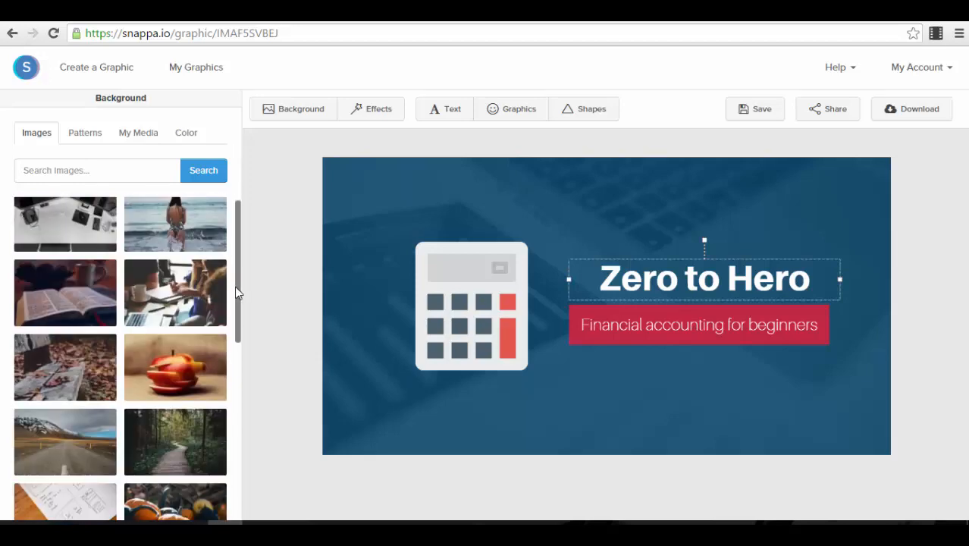
left_click_drag(241, 286, 211, 326)
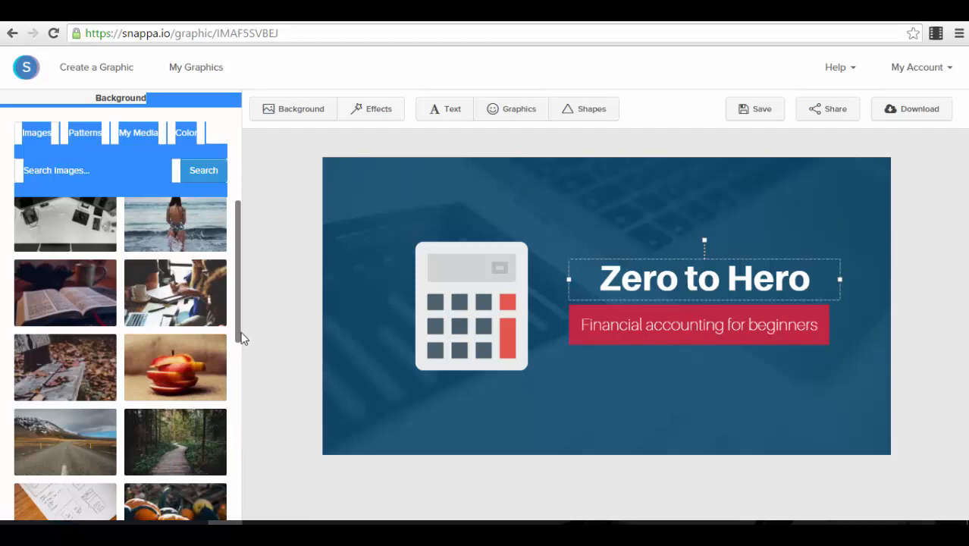
left_click(282, 305)
left_click(149, 141)
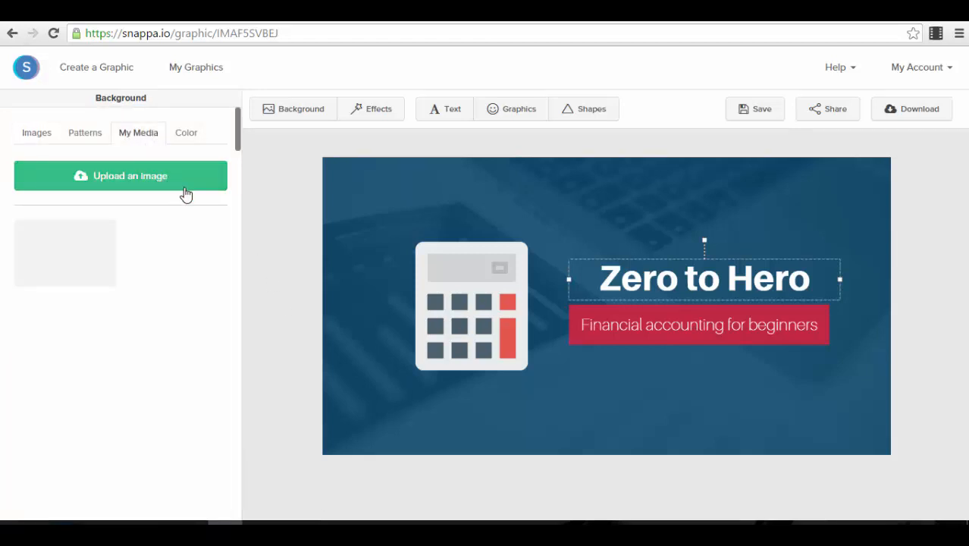
Try the light bulb photo as the background, and replace it with the coffee cup on dark wood.
left_click(43, 132)
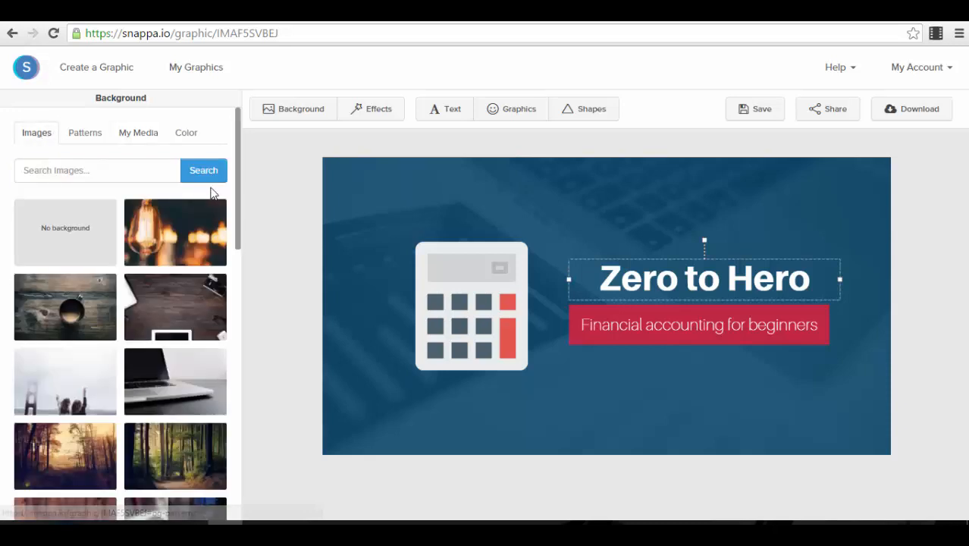
left_click(179, 235)
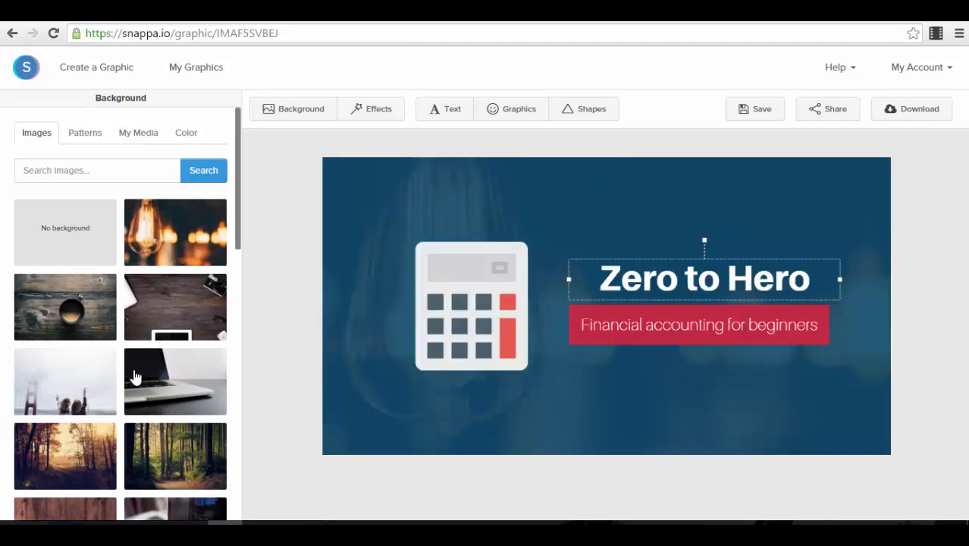
scroll(110, 298, "down", 1)
left_click(90, 258)
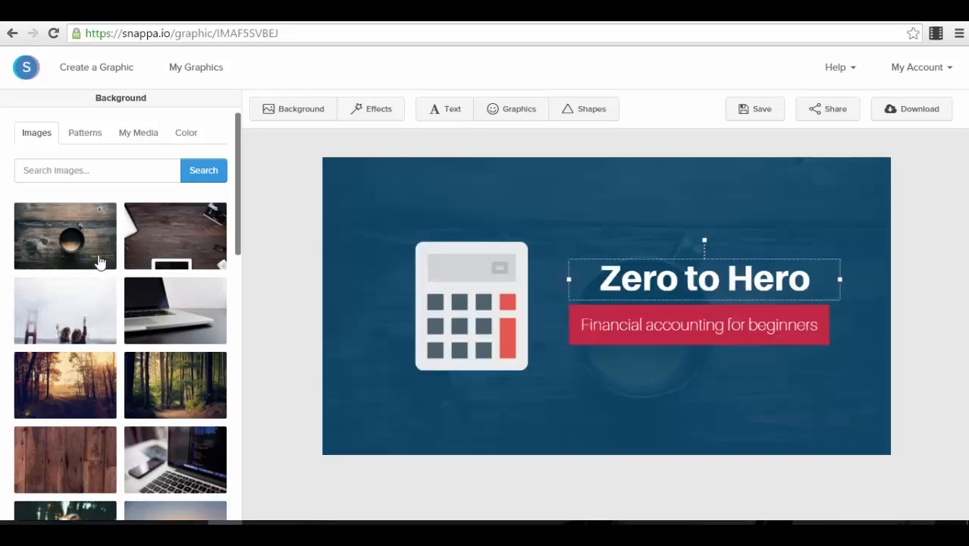
Look through the background patterns and view the background color option.
left_click(79, 140)
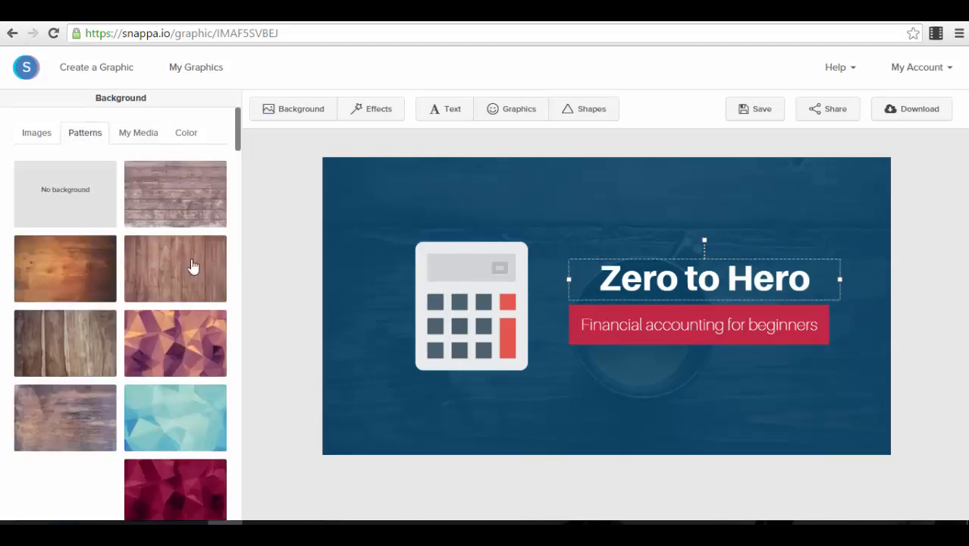
scroll(193, 267, "down", 1)
scroll(193, 266, "down", 10)
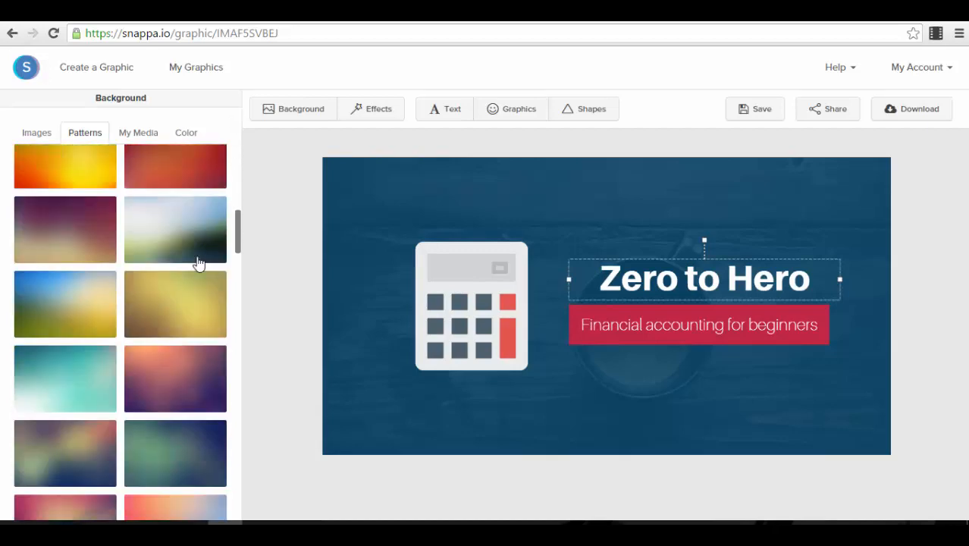
scroll(196, 264, "down", 3)
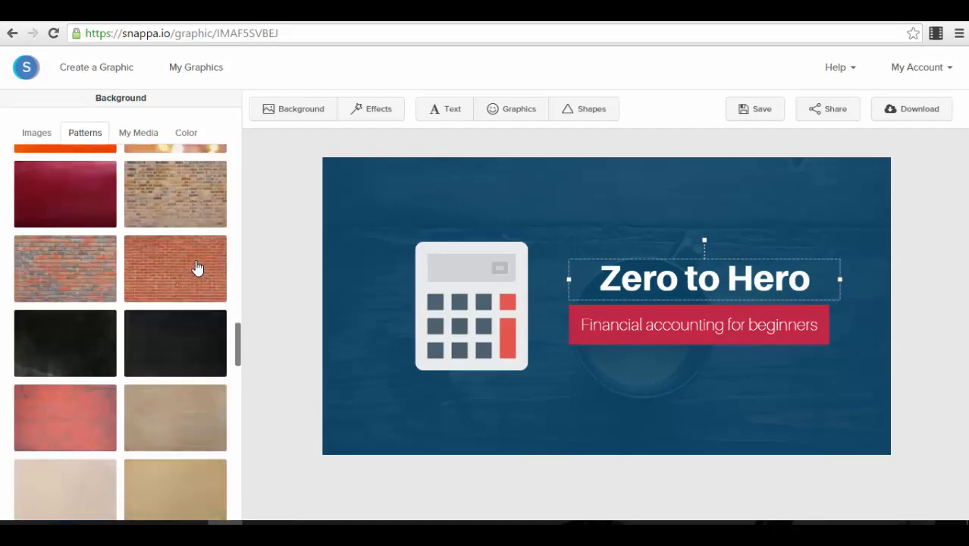
scroll(190, 265, "up", 8)
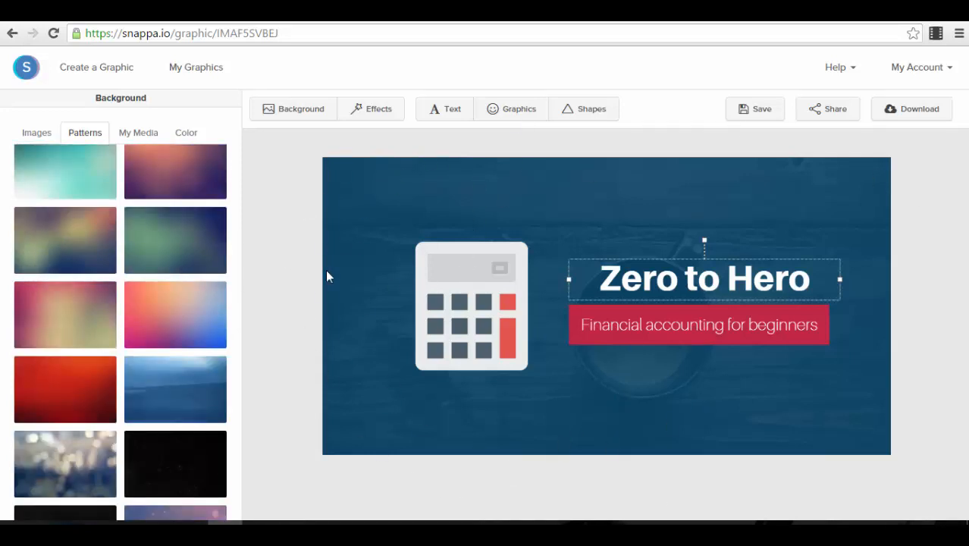
left_click(767, 228)
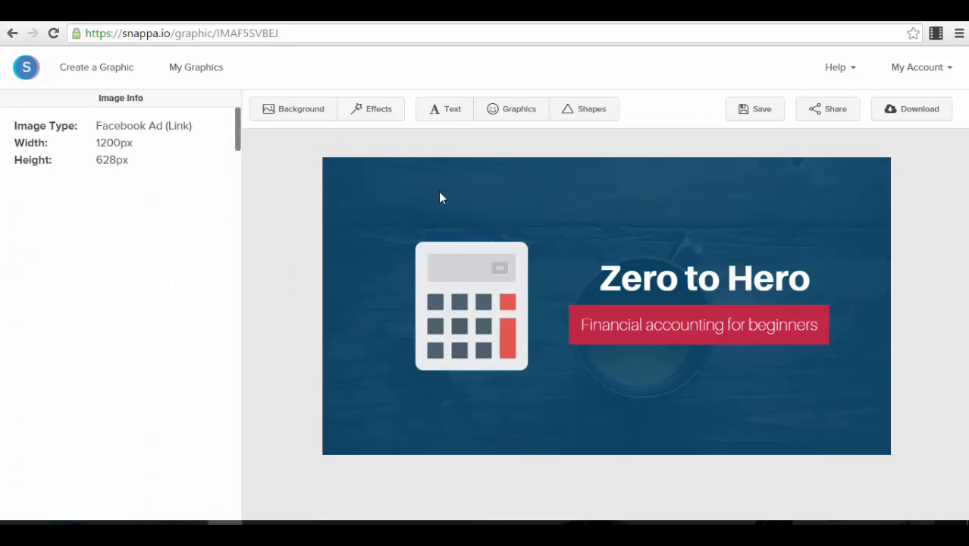
left_click(301, 118)
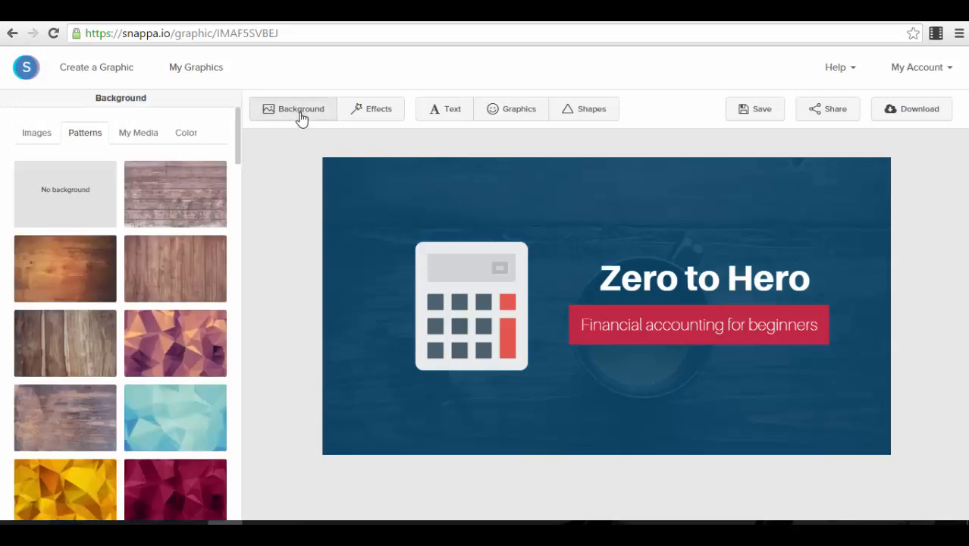
scroll(177, 303, "down", 4)
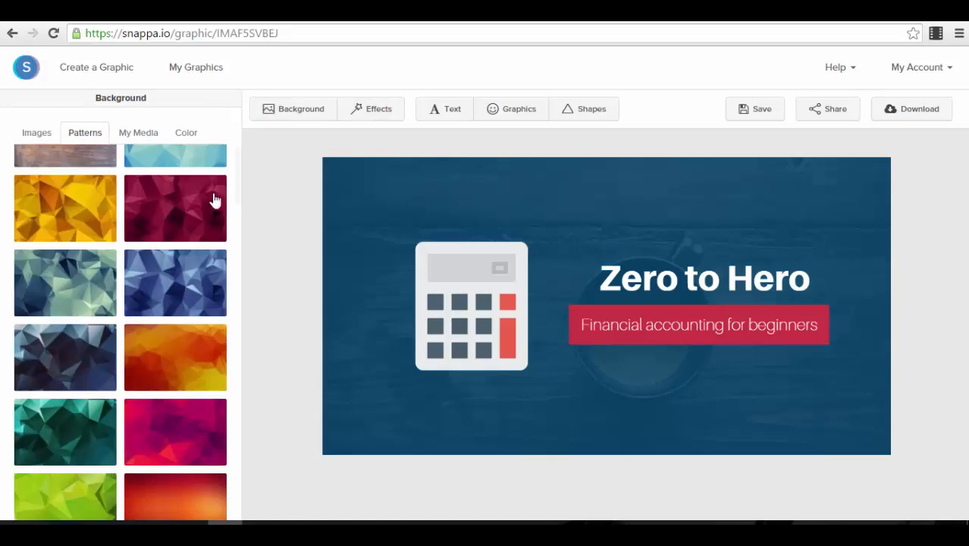
left_click(188, 132)
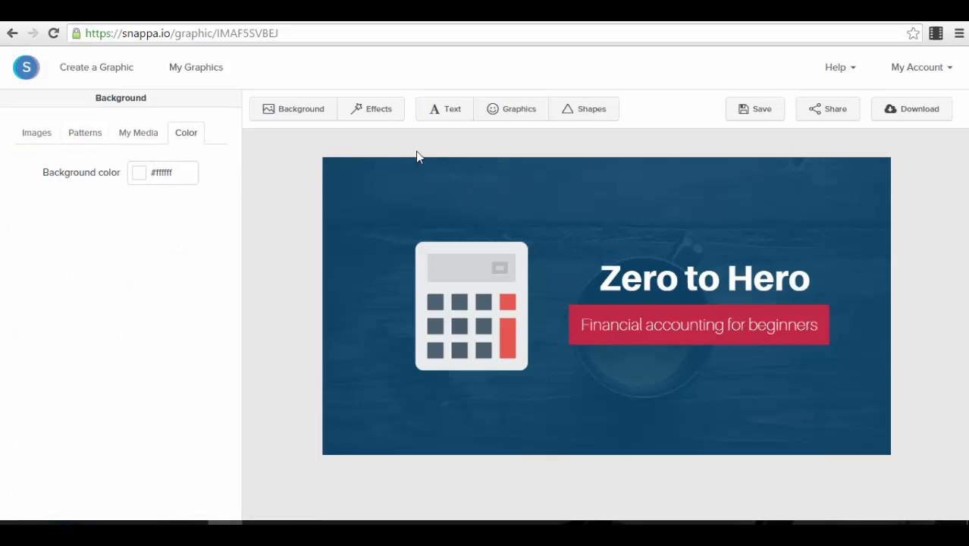
Delete the calculator graphic from the ad after glancing through the available graphics.
left_click(502, 108)
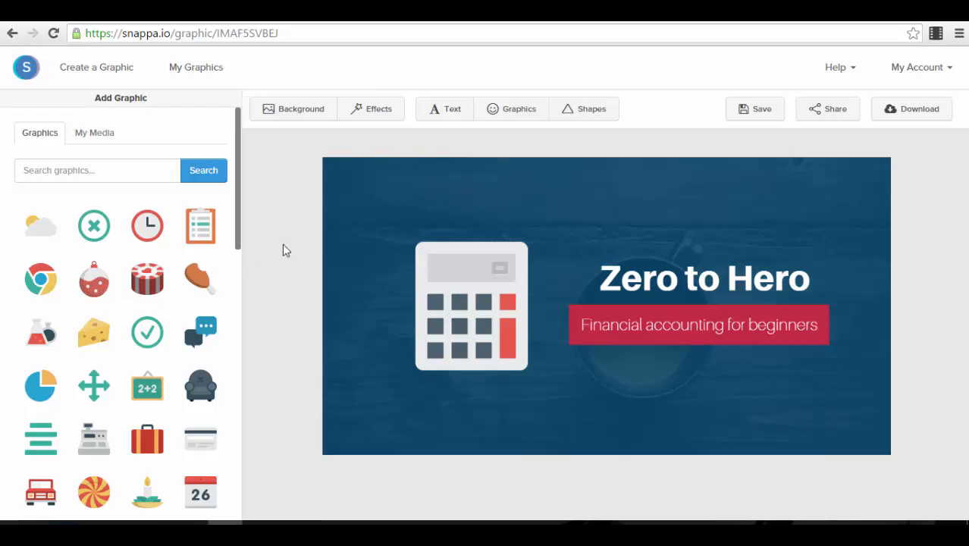
left_click(484, 284)
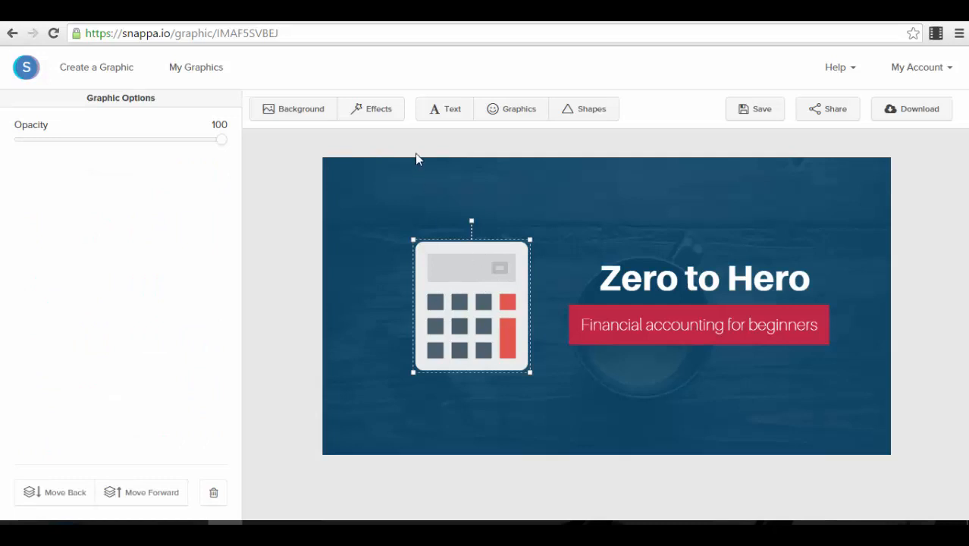
left_click(520, 112)
scroll(189, 324, "down", 5)
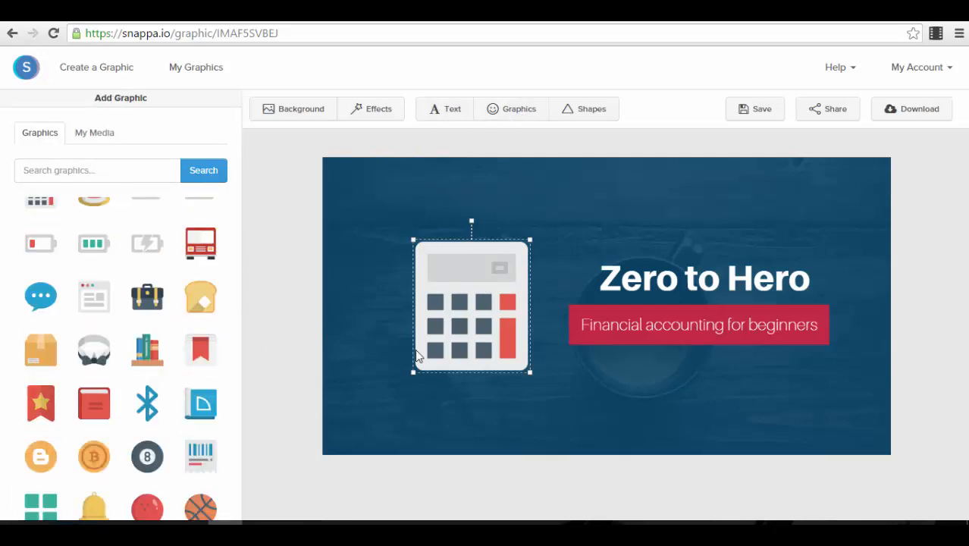
key("Delete")
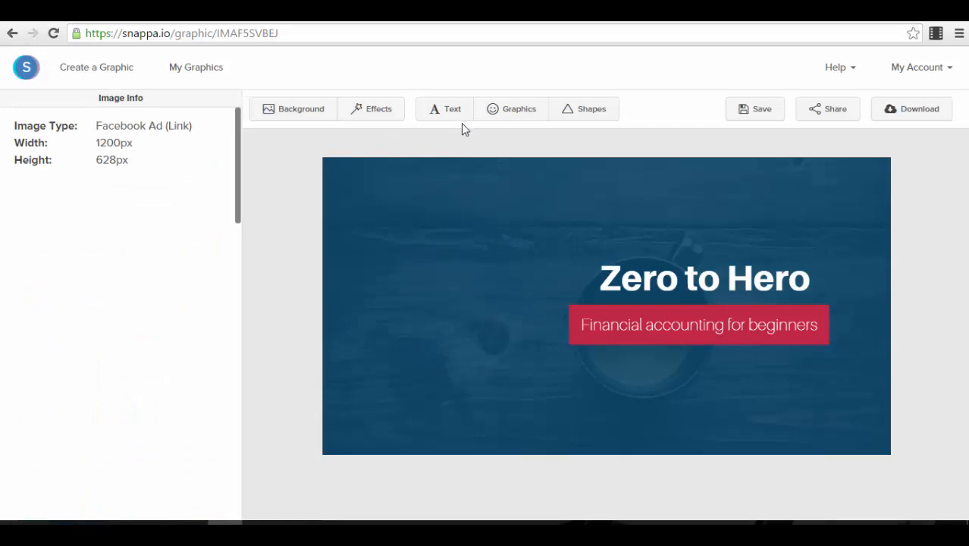
Add the red calendar graphic showing 26 and place it beside the headline, in the empty area to its left.
left_click(493, 110)
scroll(91, 330, "down", 1)
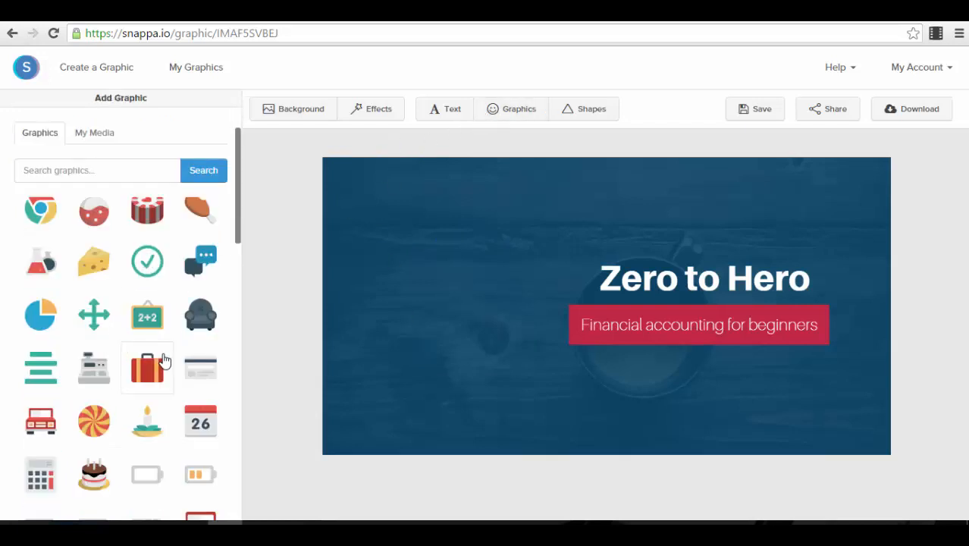
scroll(163, 360, "down", 1)
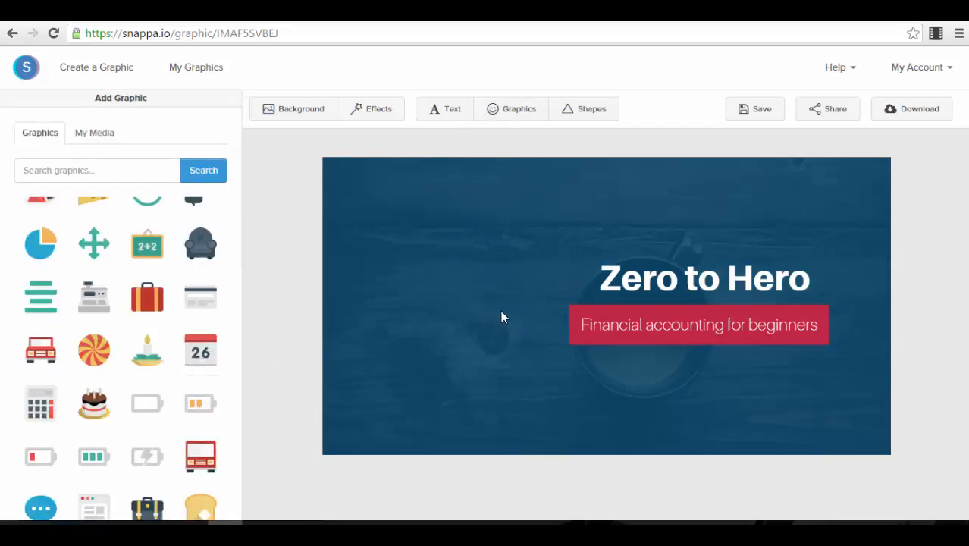
left_click(200, 358)
left_click_drag(602, 312, 536, 375)
left_click_drag(500, 342, 484, 325)
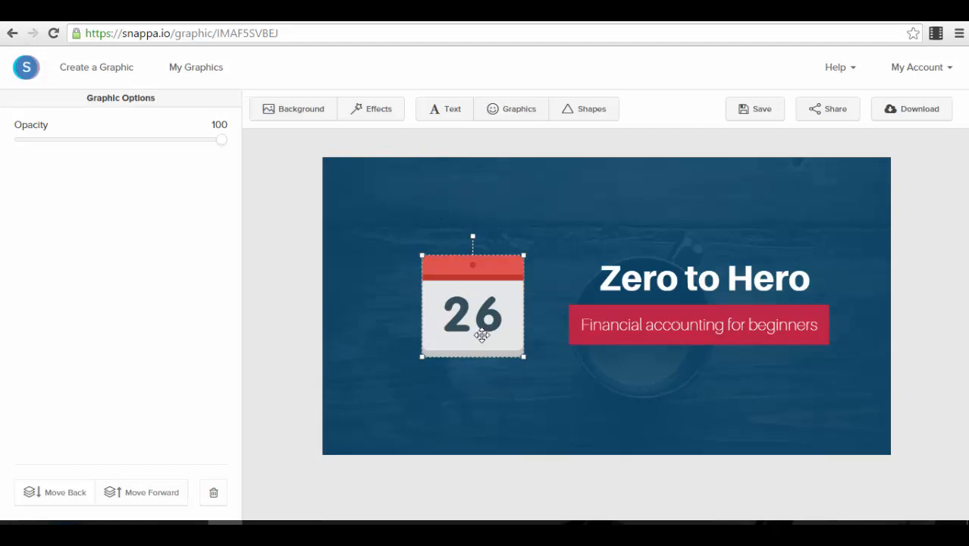
Browse the library of ready-made graphics to examine the range of icons available for the ad.
left_click(502, 119)
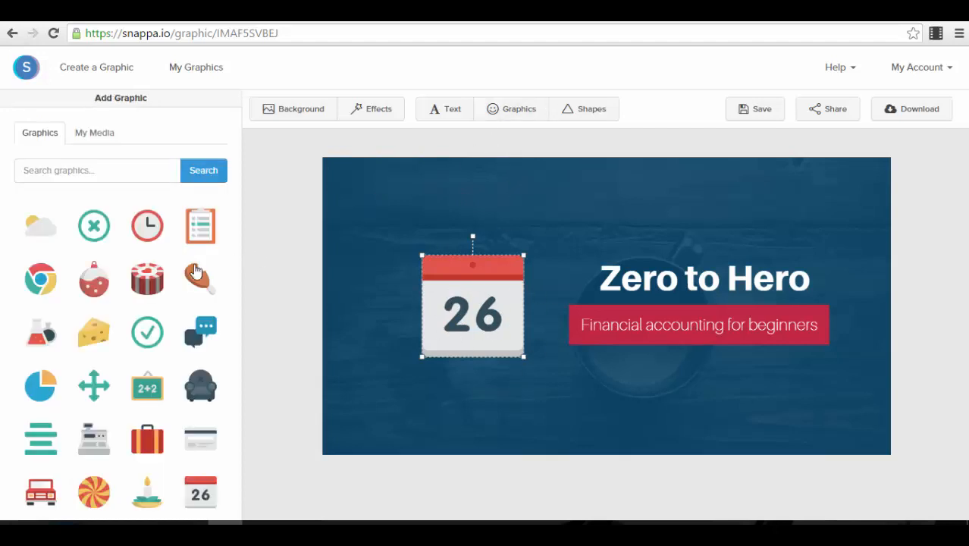
scroll(119, 357, "down", 1)
scroll(190, 372, "down", 2)
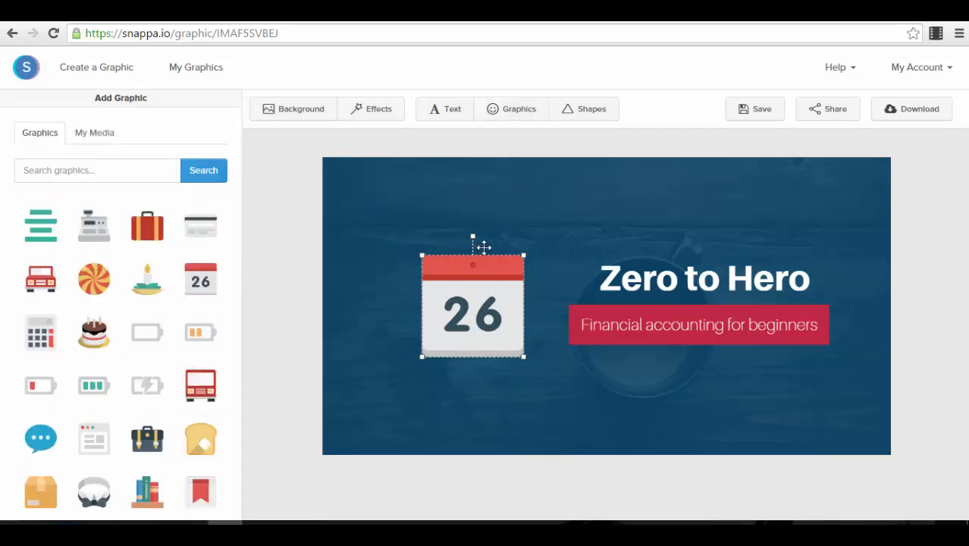
scroll(165, 352, "down", 2)
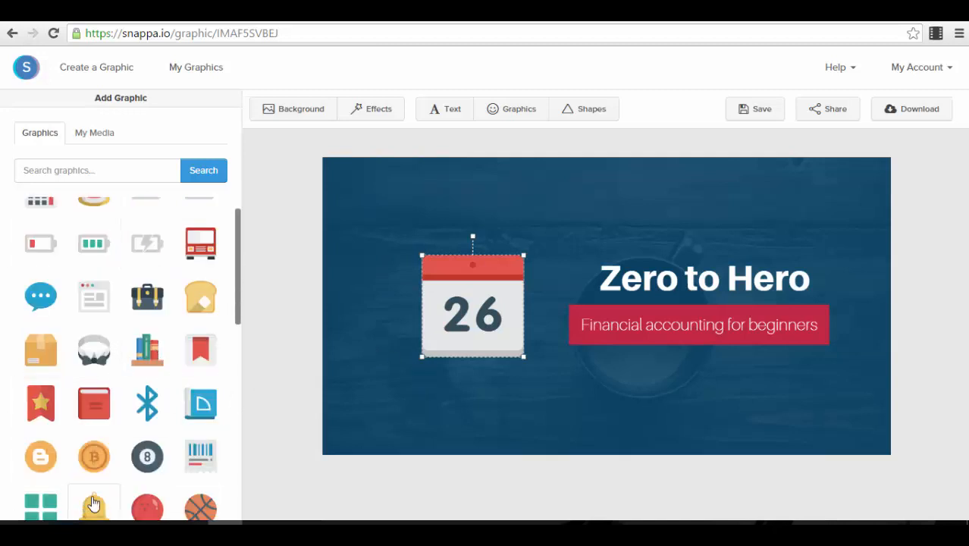
scroll(97, 409, "down", 2)
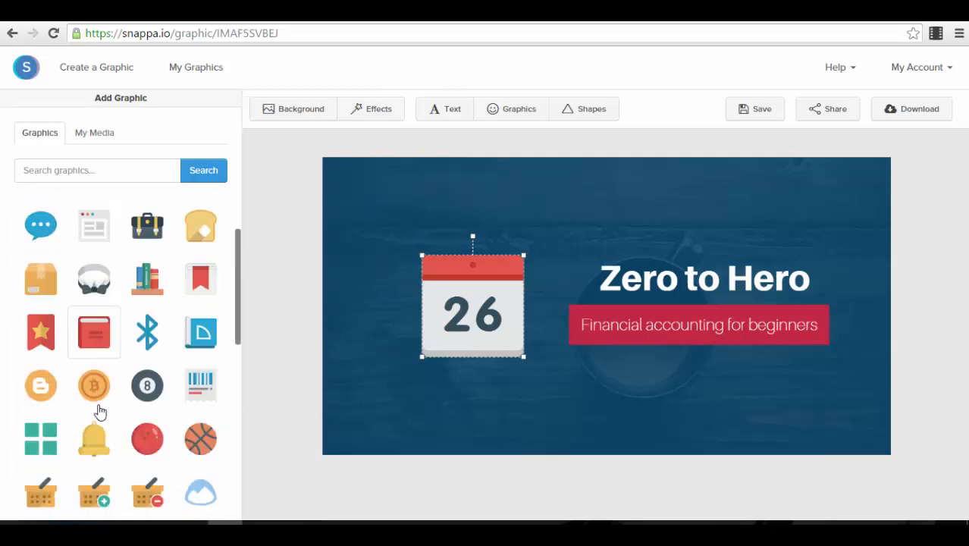
scroll(132, 393, "down", 3)
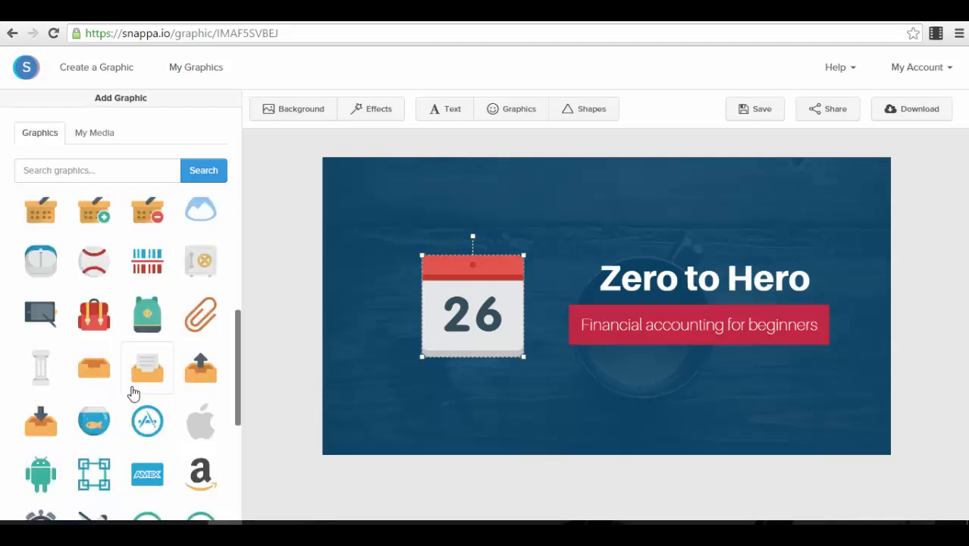
scroll(82, 452, "down", 3)
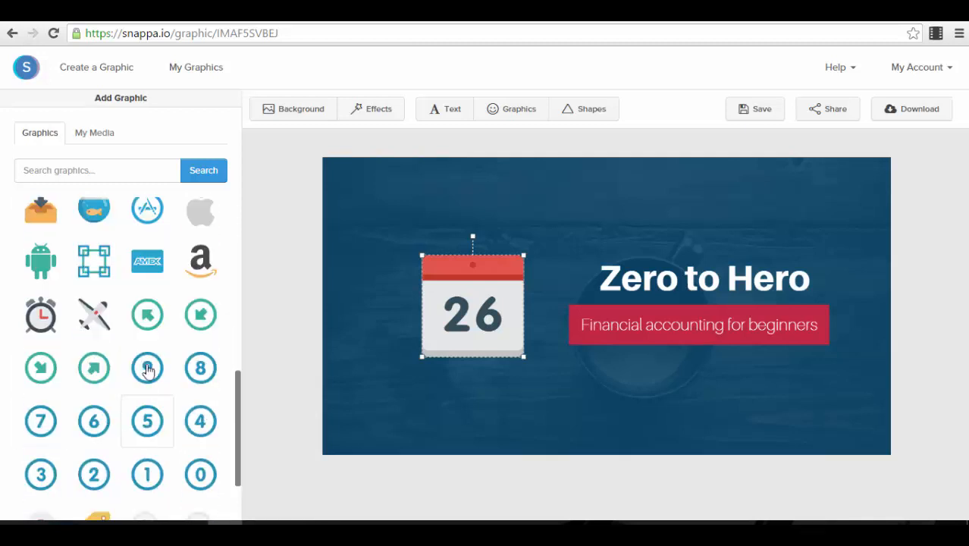
scroll(147, 287, "down", 2)
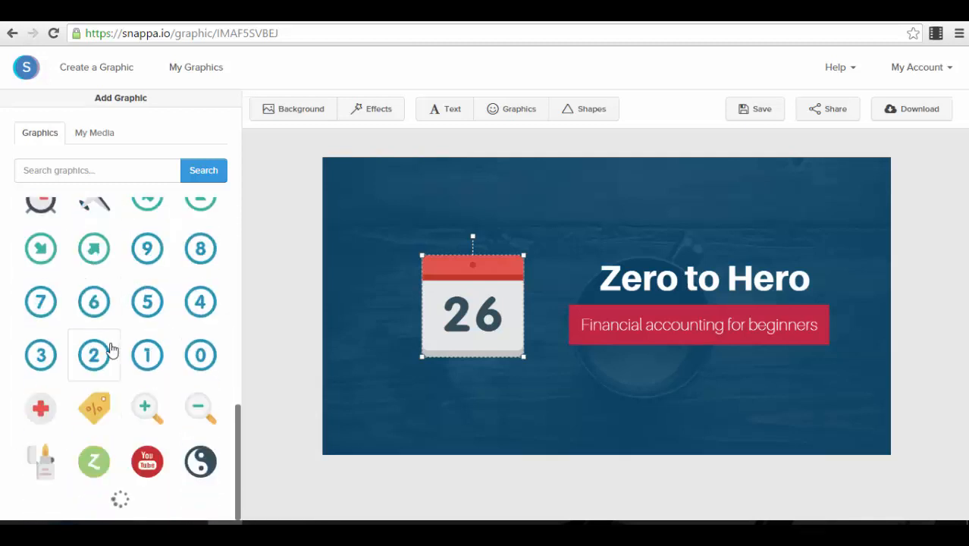
scroll(167, 387, "down", 2)
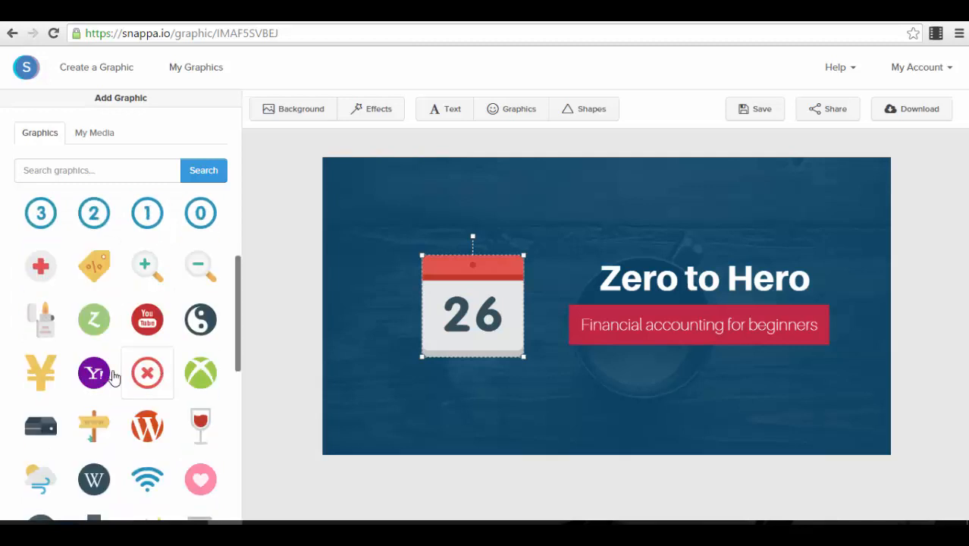
scroll(147, 379, "down", 3)
scroll(201, 406, "down", 1)
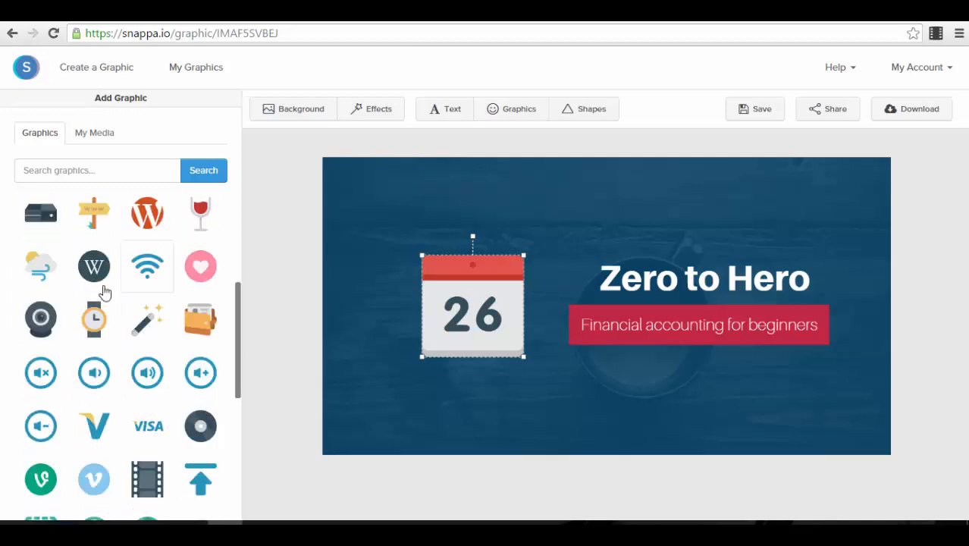
scroll(205, 345, "down", 3)
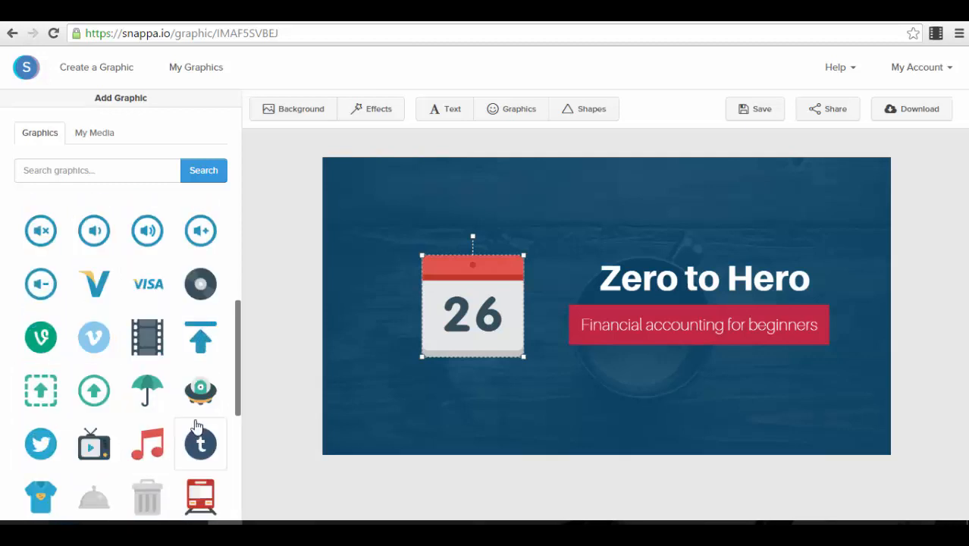
scroll(76, 402, "down", 4)
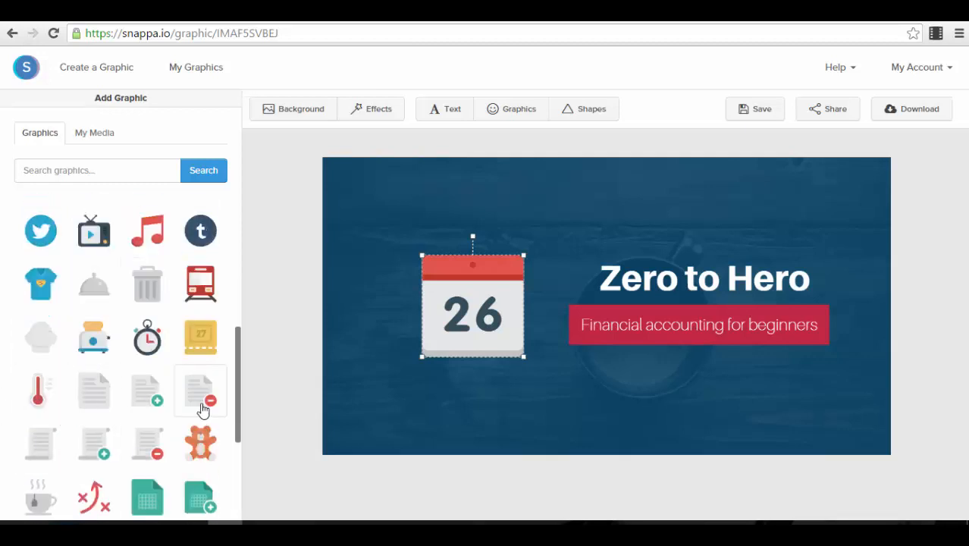
scroll(199, 417, "down", 4)
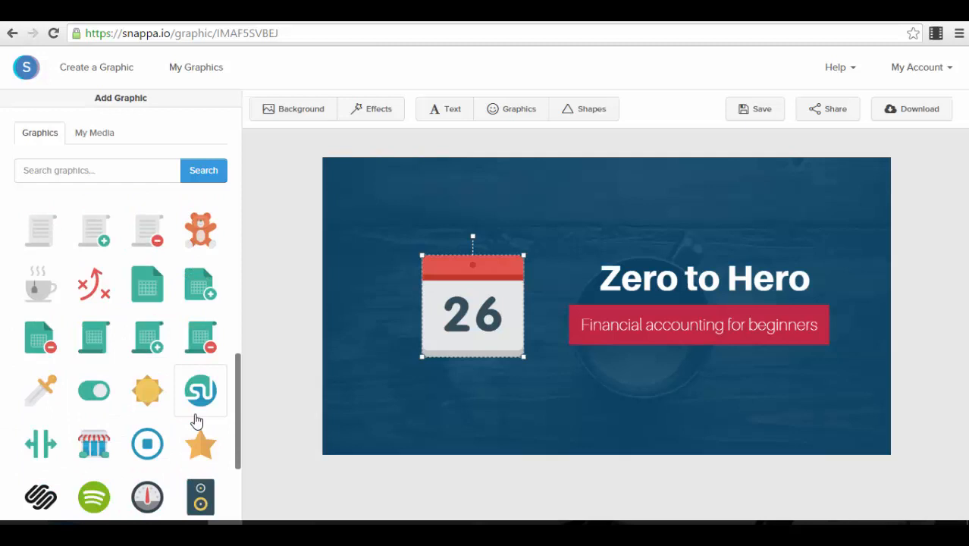
scroll(196, 421, "down", 7)
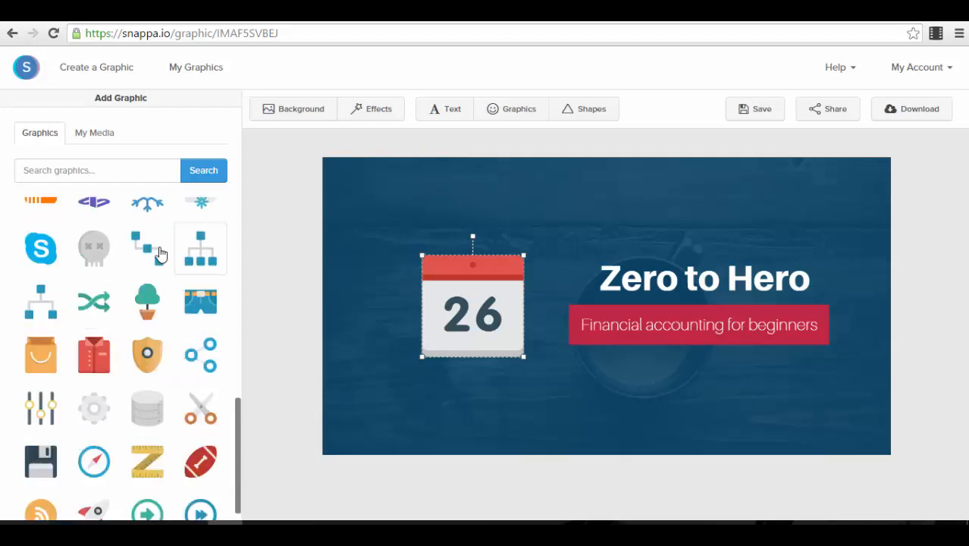
scroll(91, 328, "down", 1)
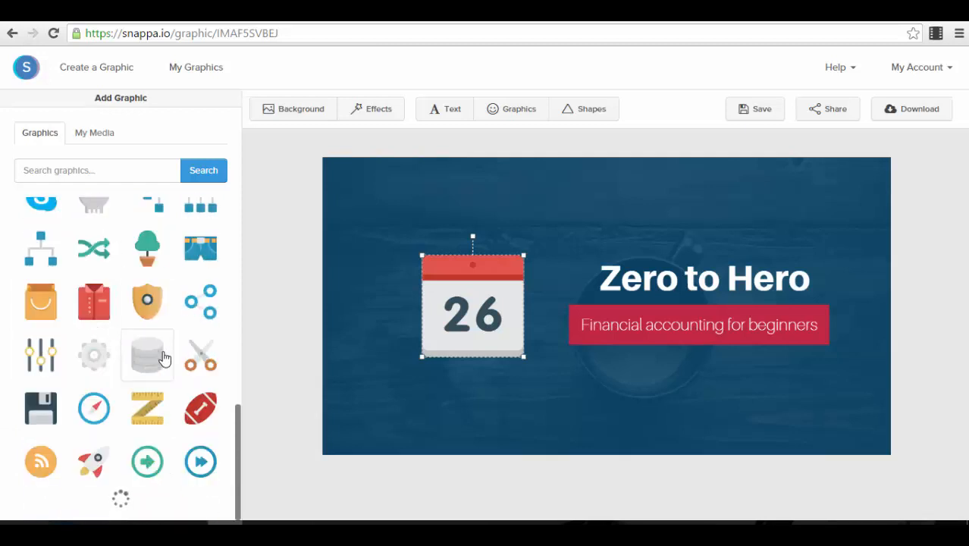
scroll(162, 358, "down", 1)
scroll(152, 400, "down", 13)
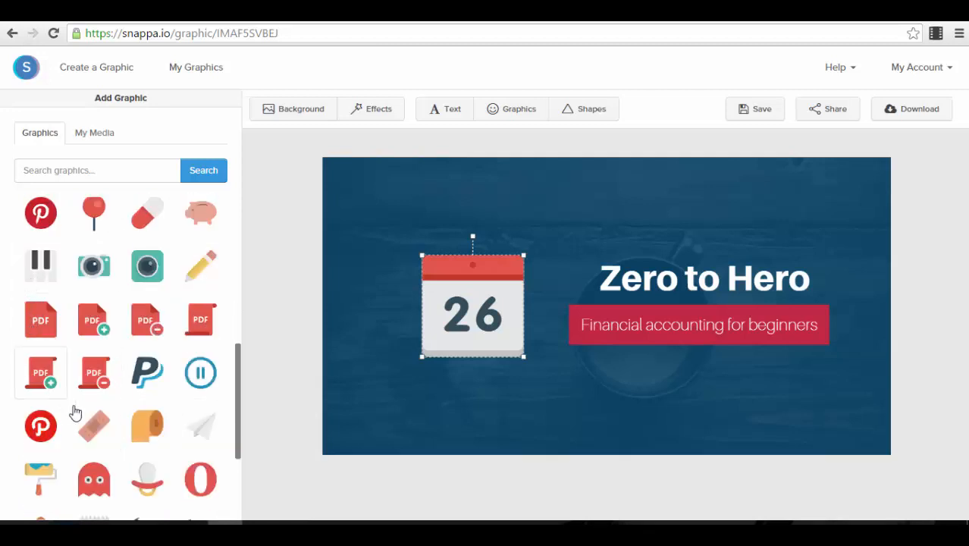
scroll(95, 304, "down", 4)
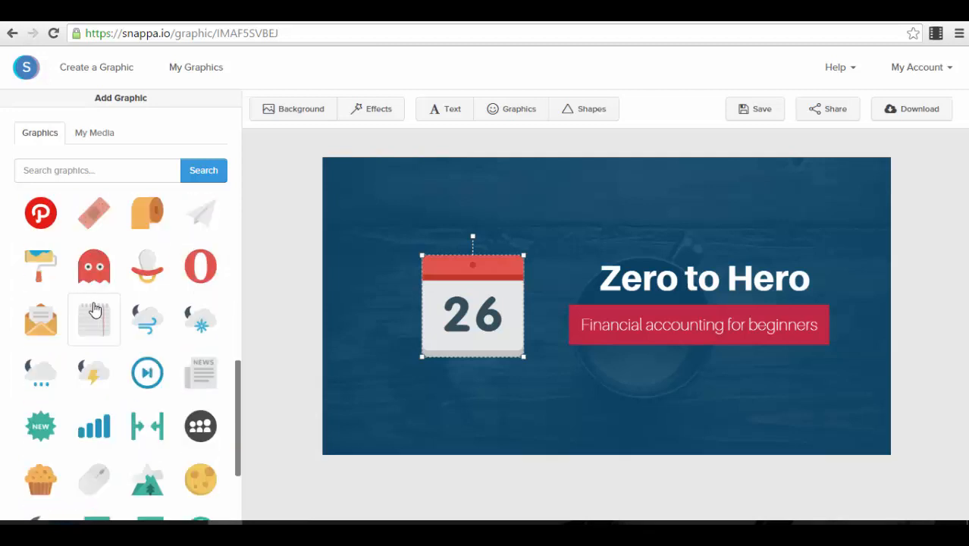
scroll(95, 309, "down", 10)
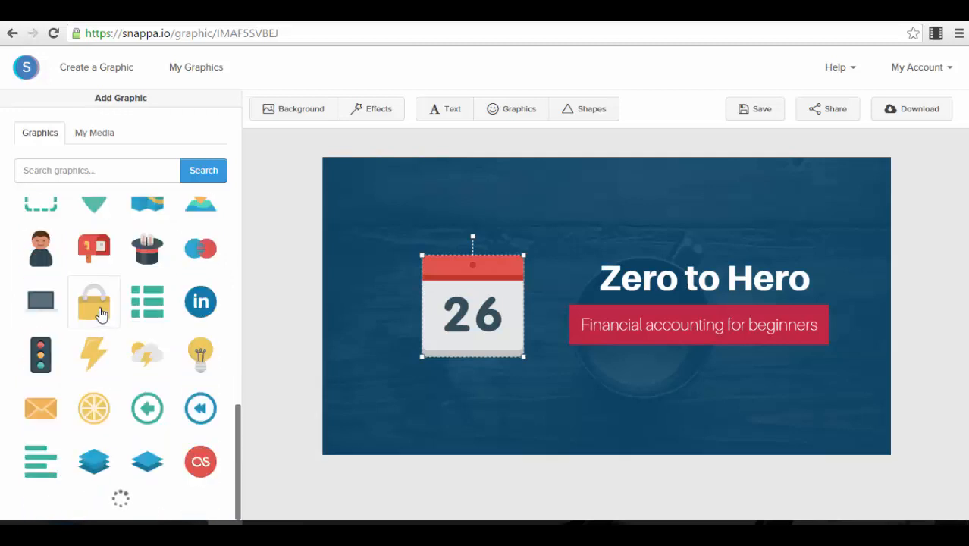
Look further through the ready-made graphics and view the selection of shapes that can be added to the ad.
scroll(167, 299, "down", 5)
scroll(167, 304, "down", 1)
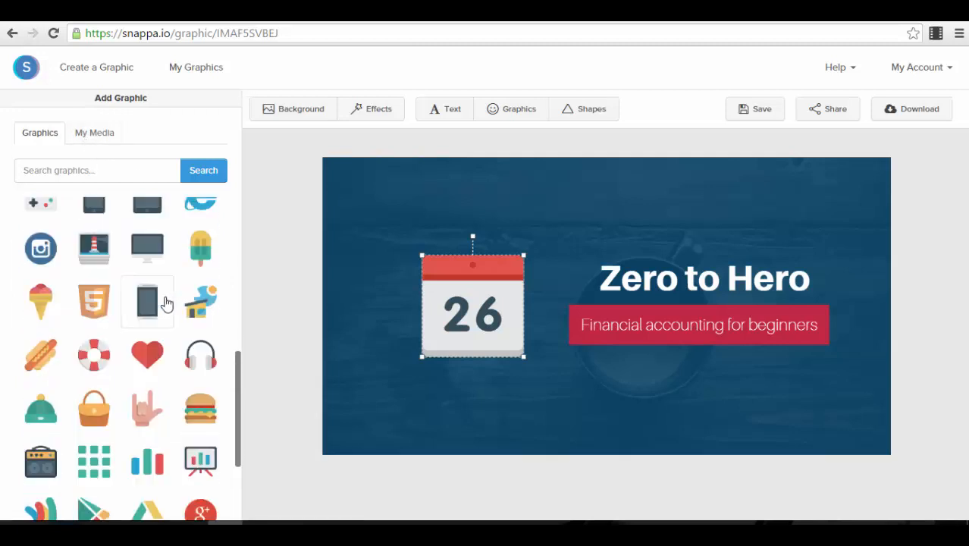
scroll(165, 305, "down", 5)
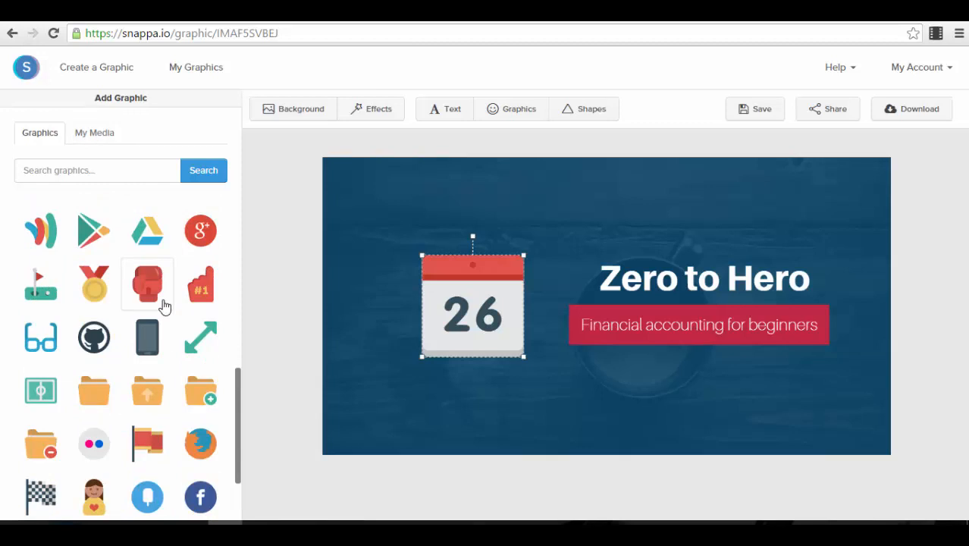
scroll(164, 306, "down", 8)
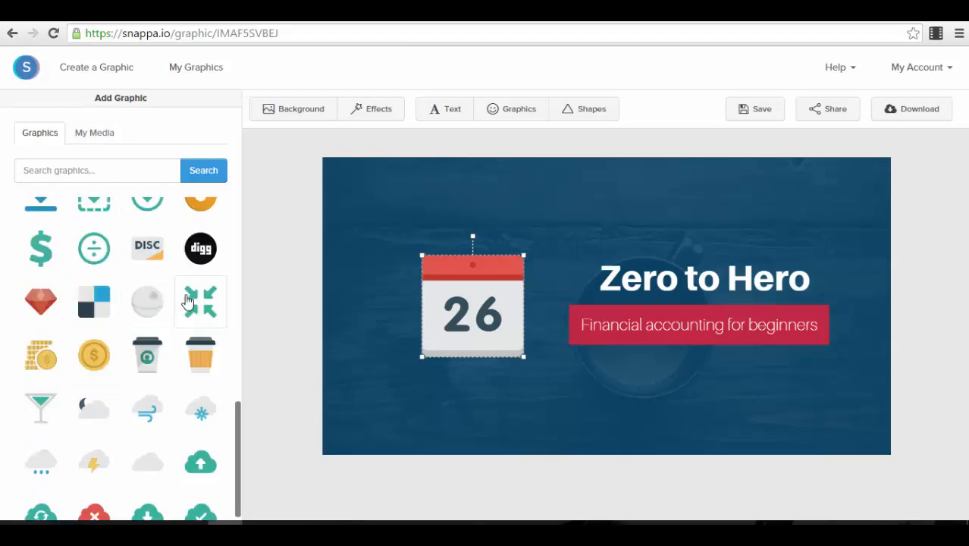
left_click(602, 122)
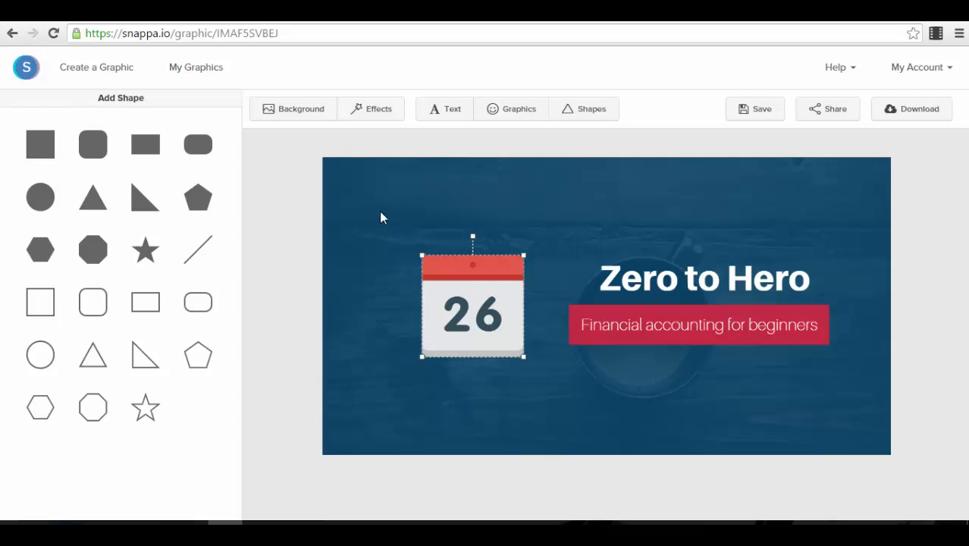
Switch to the Iconfinder website, highlight its web address and remove the active Free filter from the icon search.
left_click(562, 21)
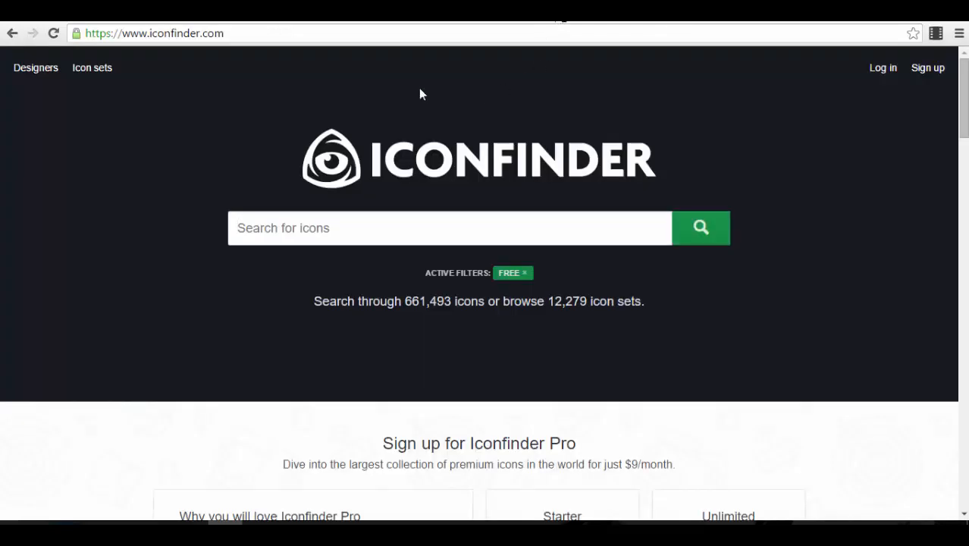
left_click_drag(225, 34, 83, 33)
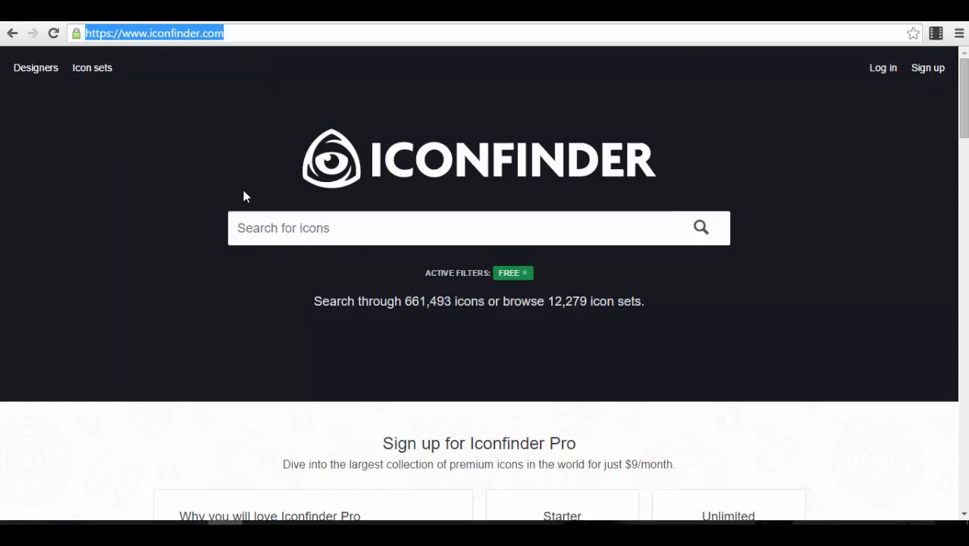
left_click(429, 276)
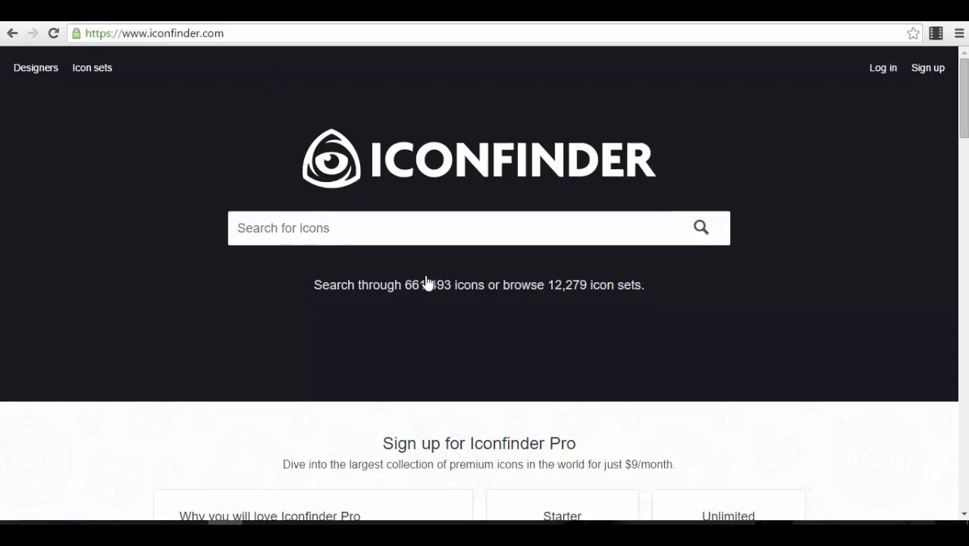
Search Iconfinder for "computer" and limit the results to free icons.
left_click(564, 236)
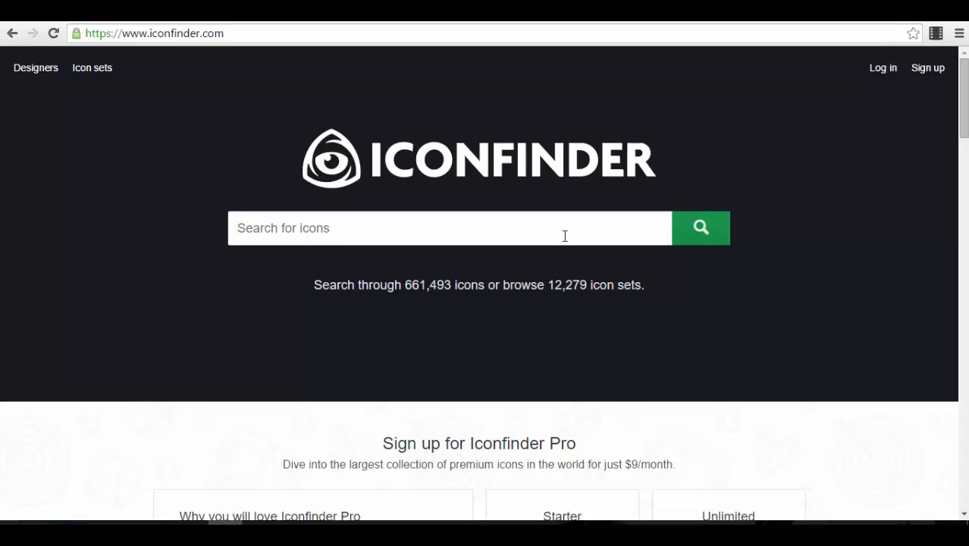
type("compute")
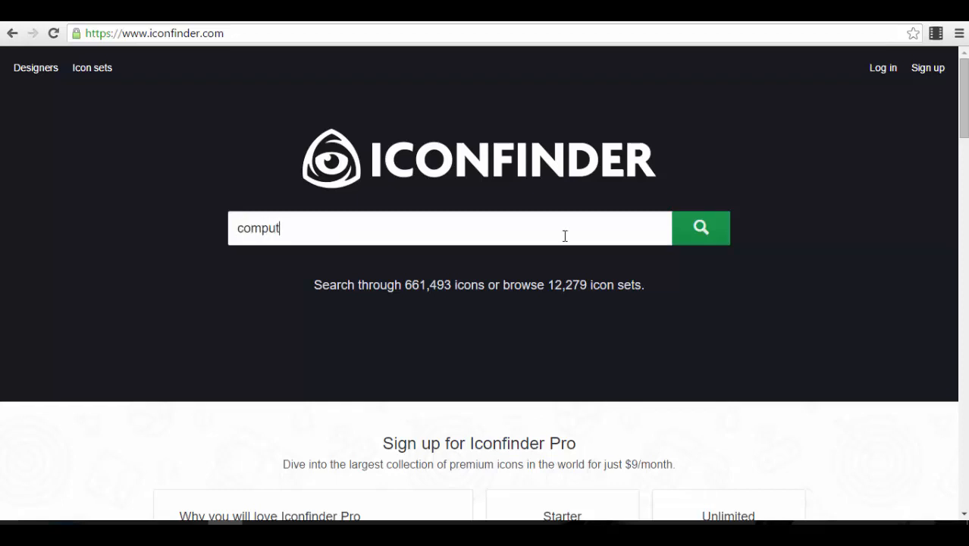
type("r")
key("Return")
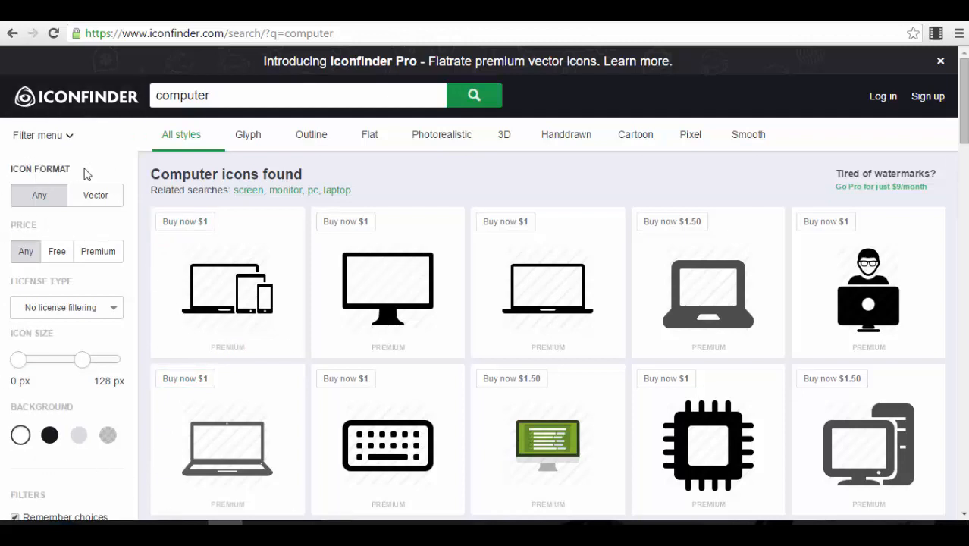
left_click(60, 253)
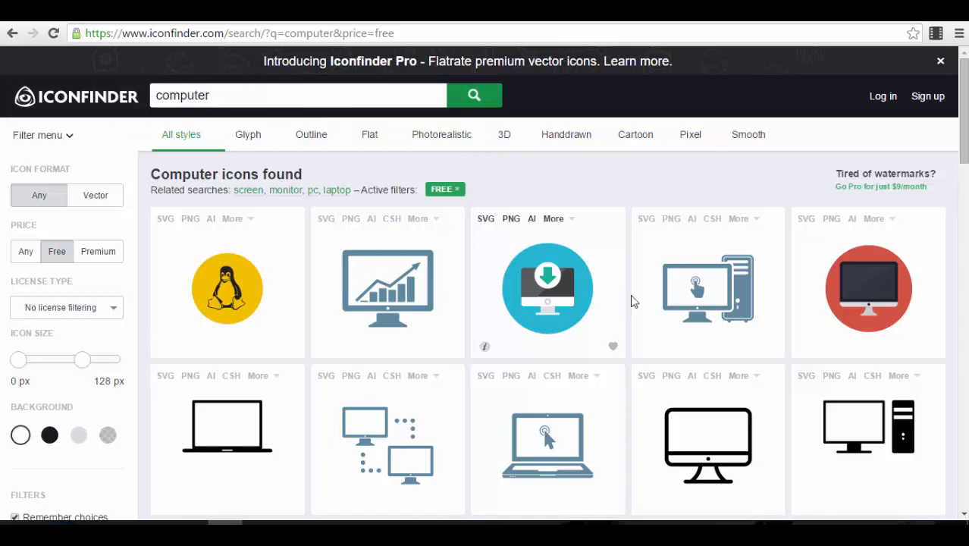
Browse the free computer icons to examine the available styles and download formats.
scroll(786, 385, "down", 2)
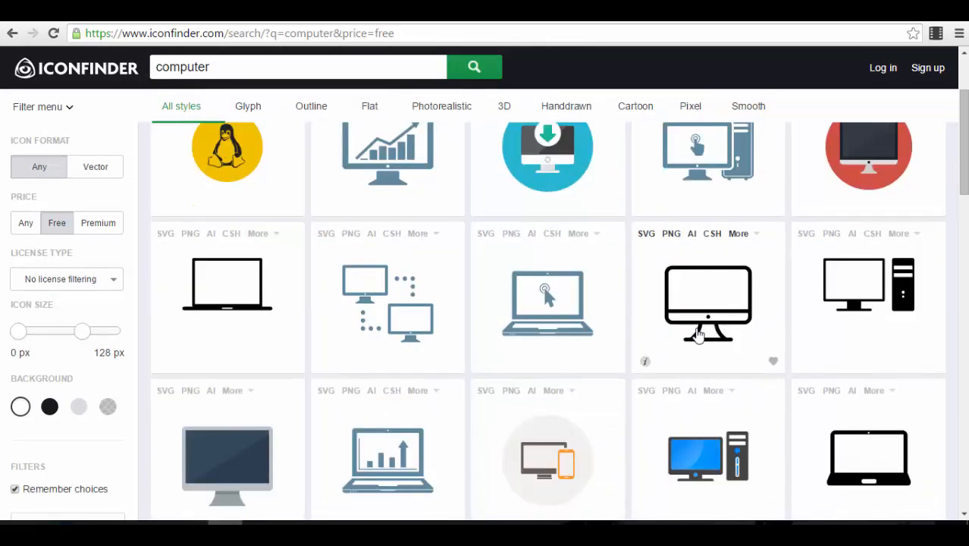
scroll(281, 244, "up", 2)
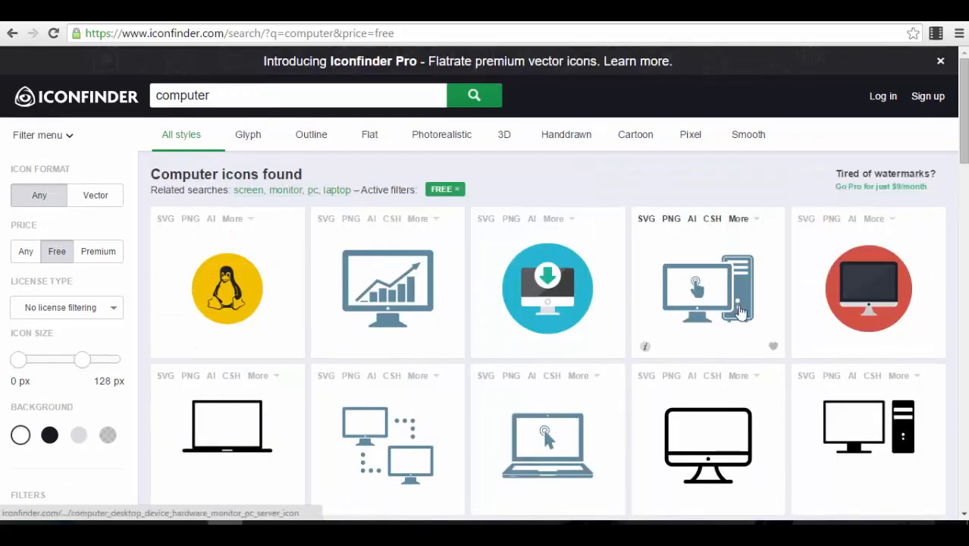
scroll(322, 214, "down", 1)
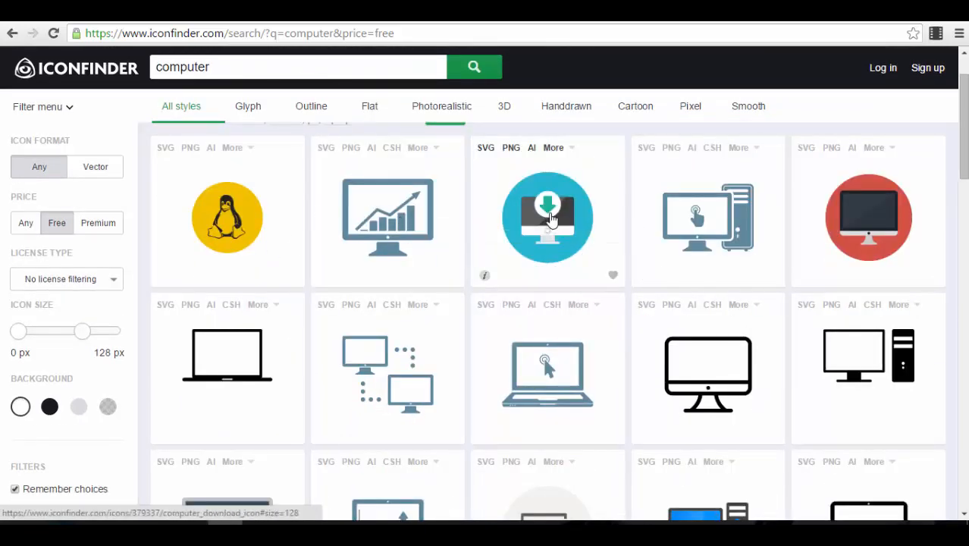
scroll(552, 218, "down", 1)
scroll(552, 217, "down", 5)
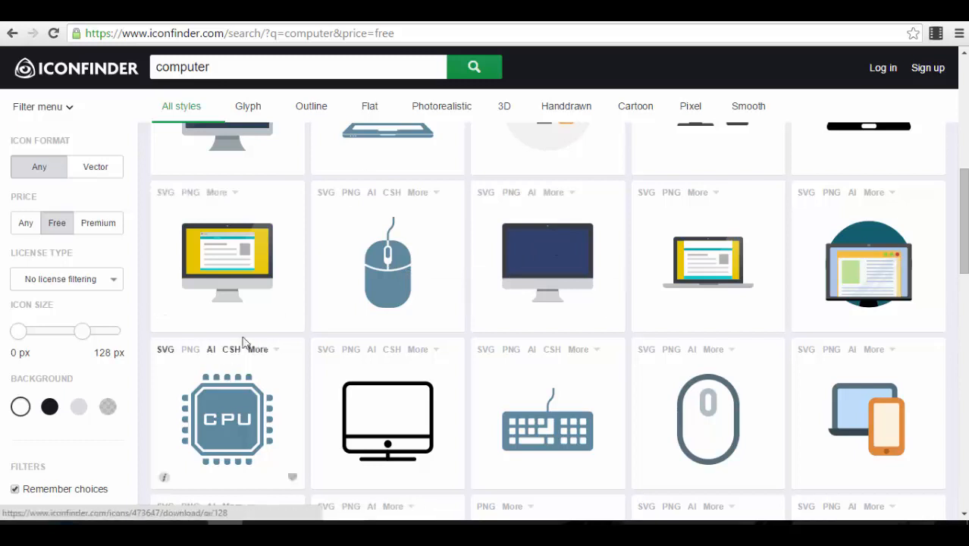
scroll(246, 166, "down", 2)
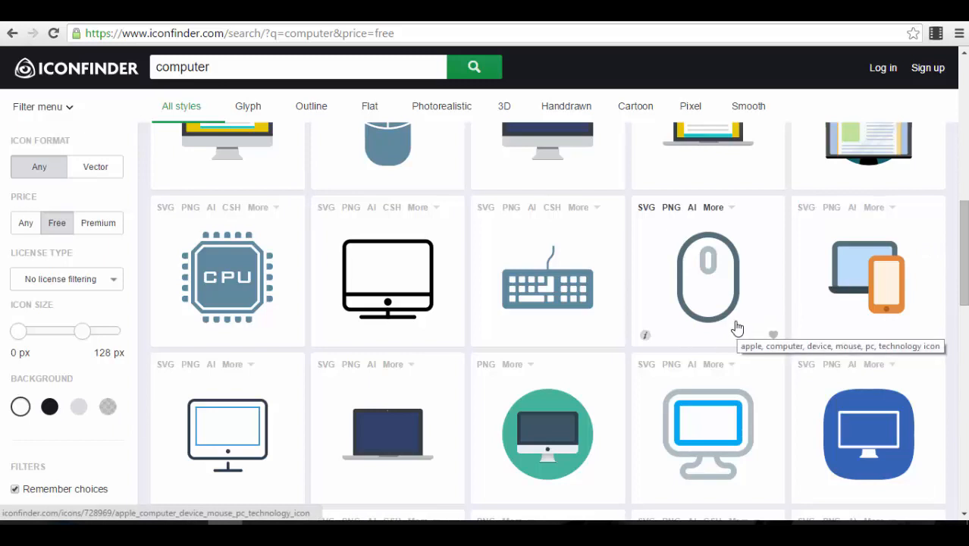
scroll(730, 328, "up", 2)
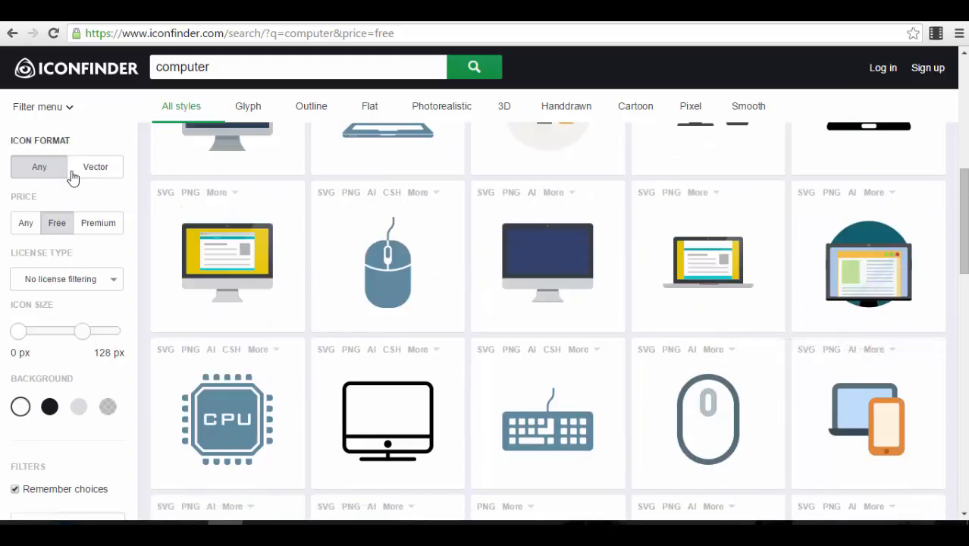
Restrict the results to vector icons, try a maximum icon size of 512 px and return it to 128 px.
left_click(98, 173)
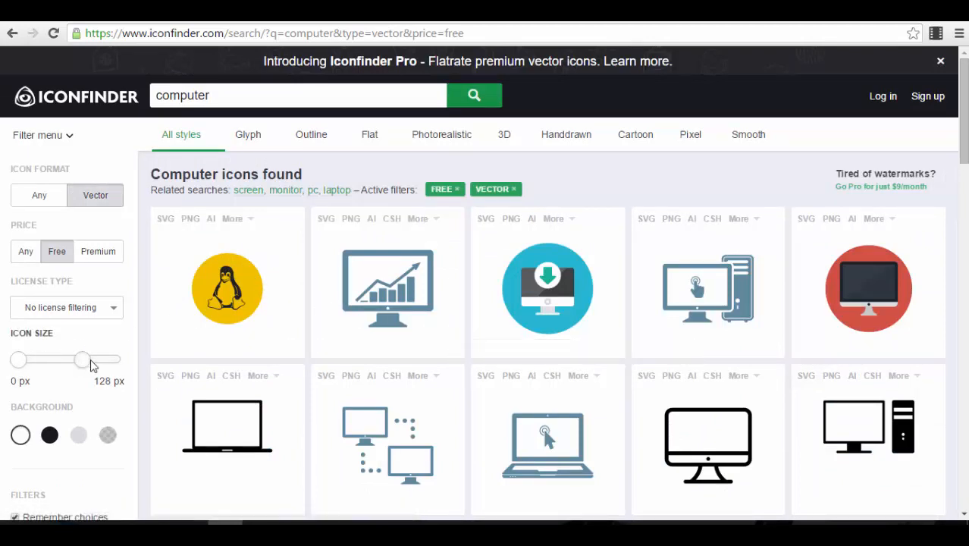
left_click_drag(83, 361, 111, 370)
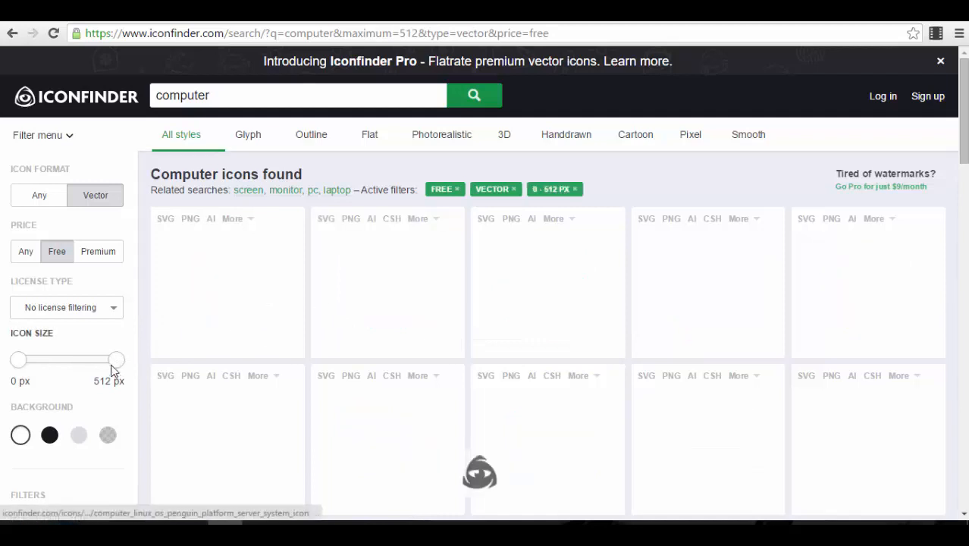
left_click_drag(115, 361, 82, 361)
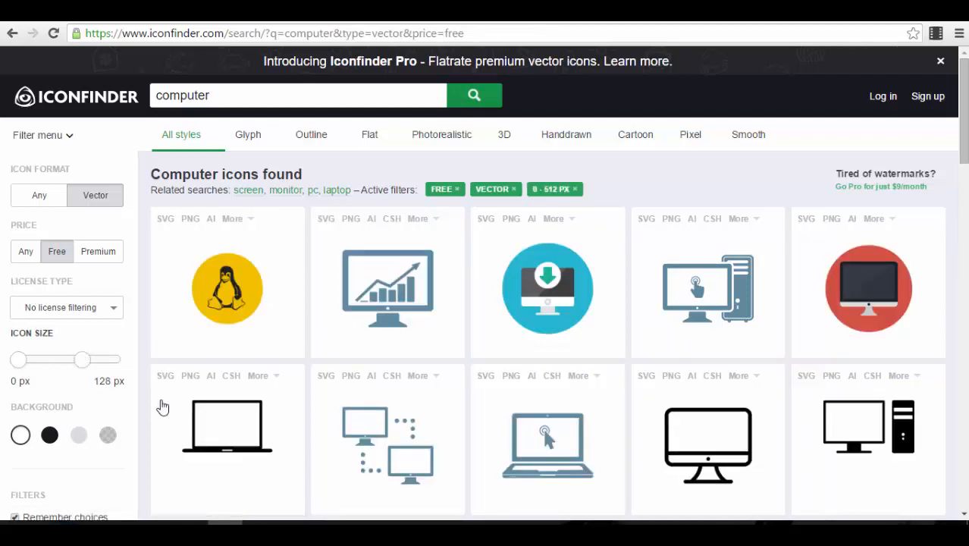